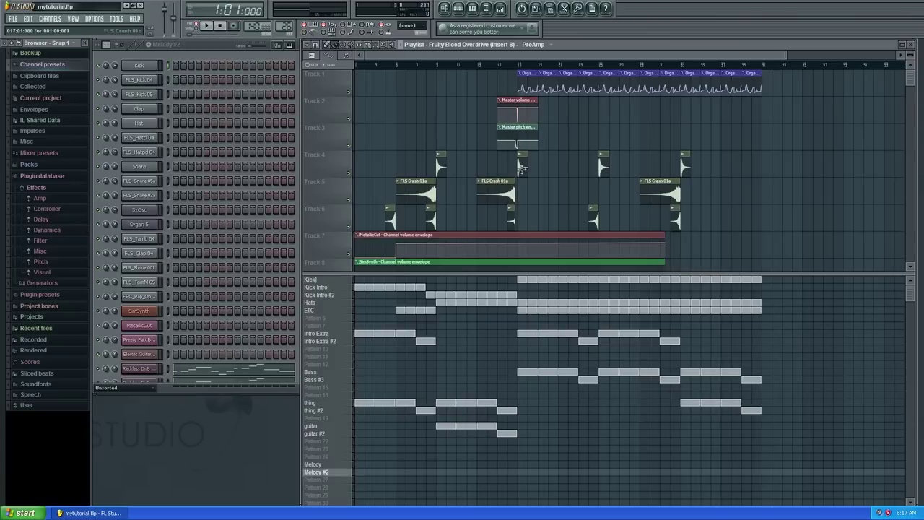
- Play the arrangement from bar 15 to hear the transition into bar 17, and look over the automation tracks
left_click(500, 65)
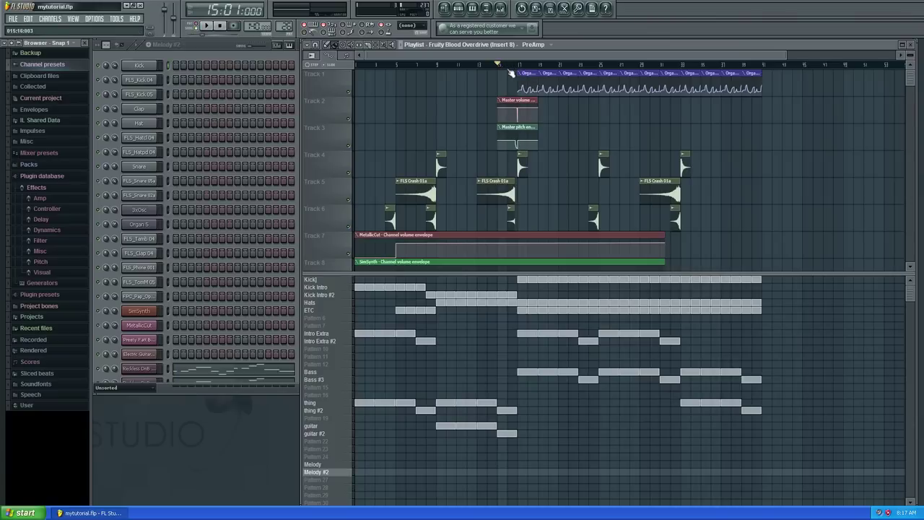
key("space")
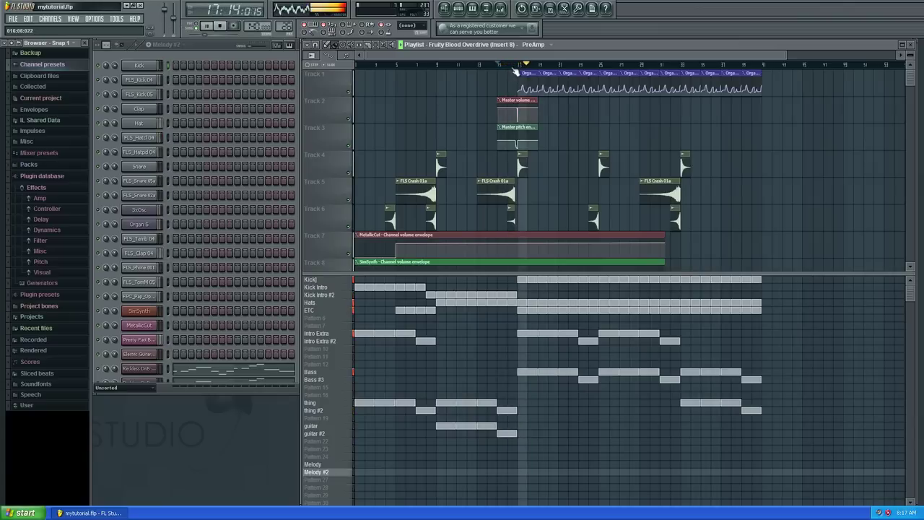
key("space")
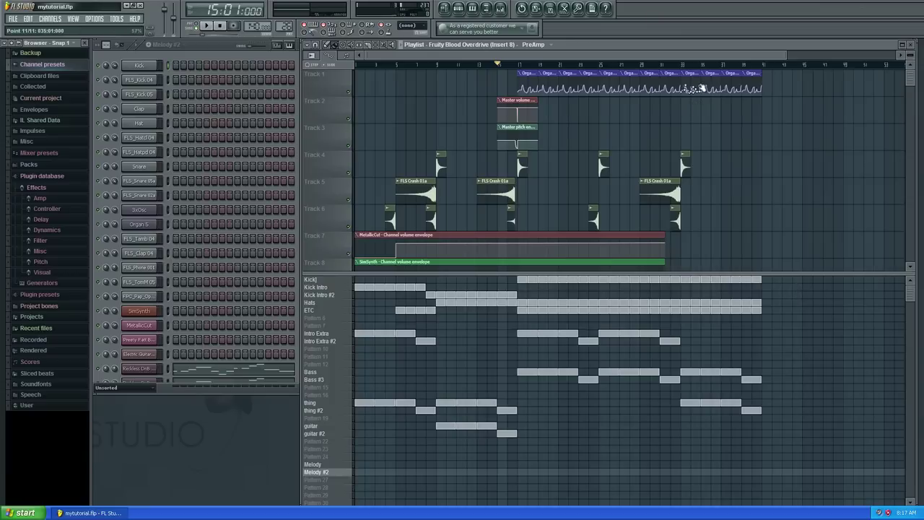
scroll(471, 156, "down", 3)
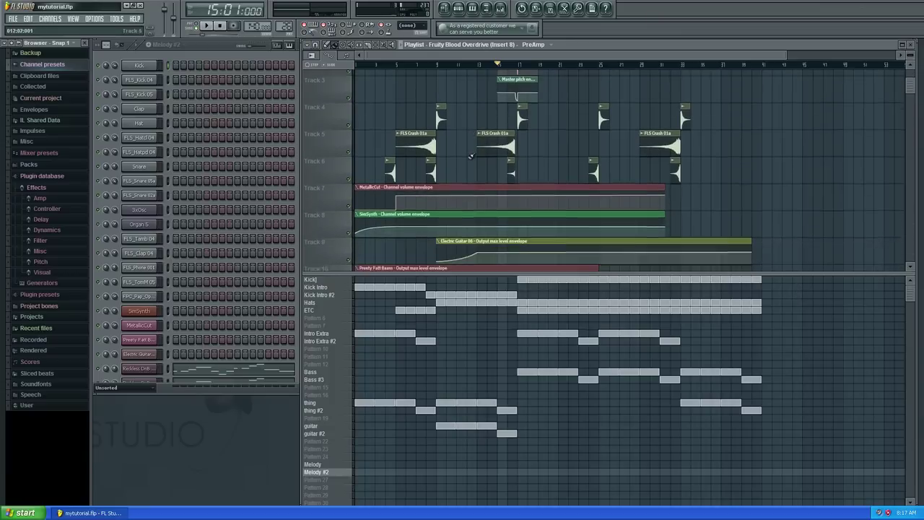
scroll(473, 158, "up", 3)
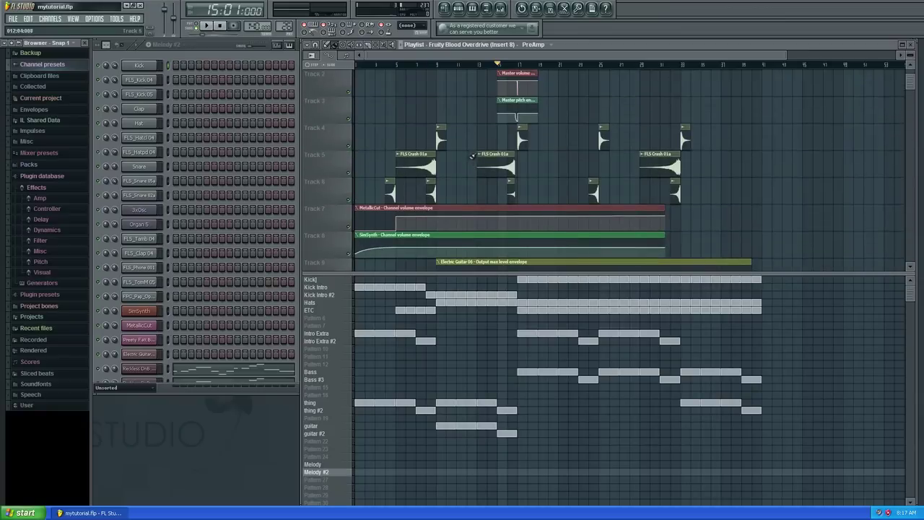
- Play the arrangement from bar 39 to hear how its last bars sound
left_click(743, 66)
key("space")
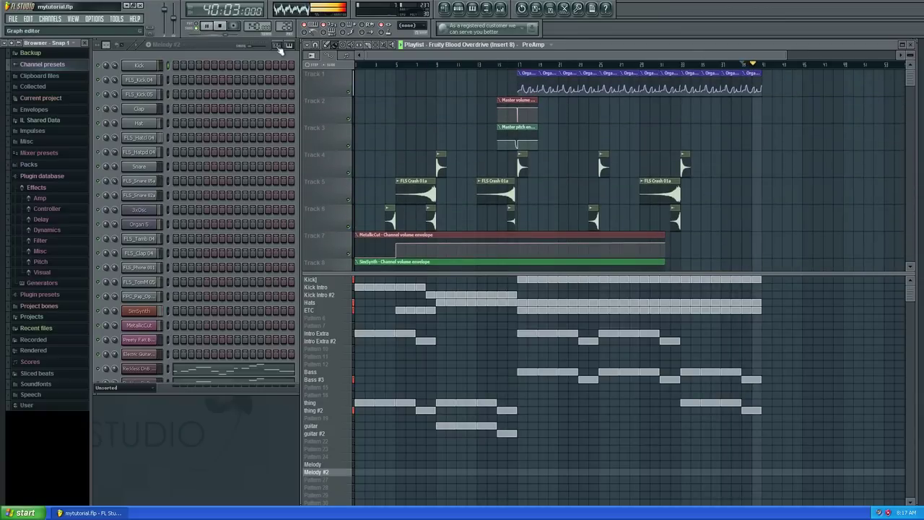
key("space")
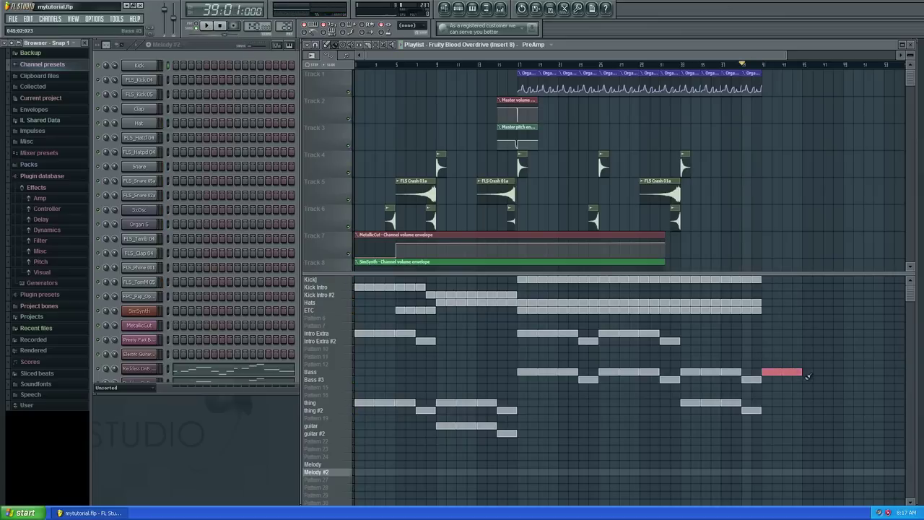
- Continue Bass from bar 41 and Bass #3 at bar 47, and add Organ 5 filter cutoff LFO speed clips at bars 45 and 47
left_click_drag(806, 374, 824, 373)
left_click(827, 380)
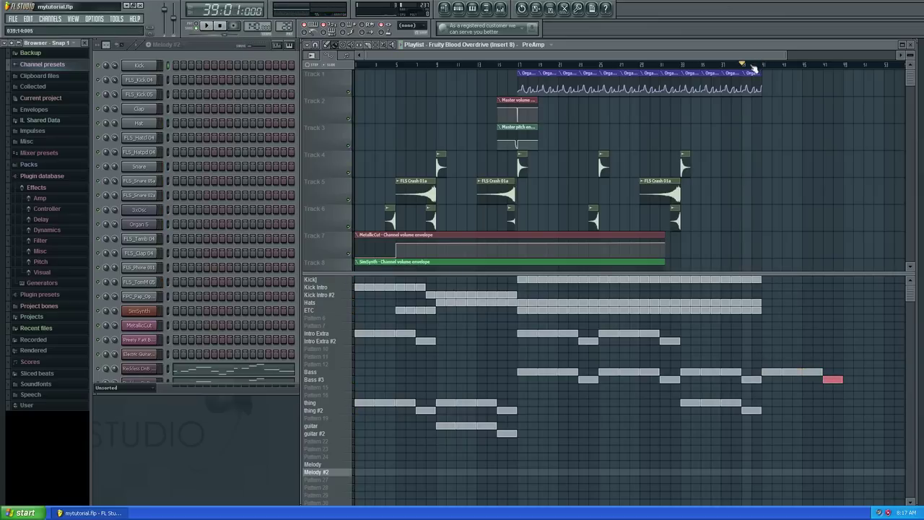
left_click(810, 79)
left_click(829, 85)
key("space")
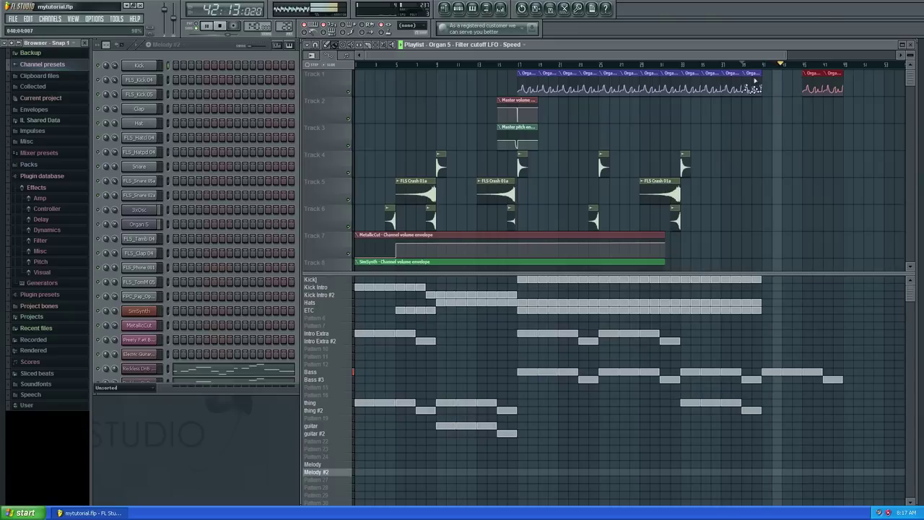
key("space")
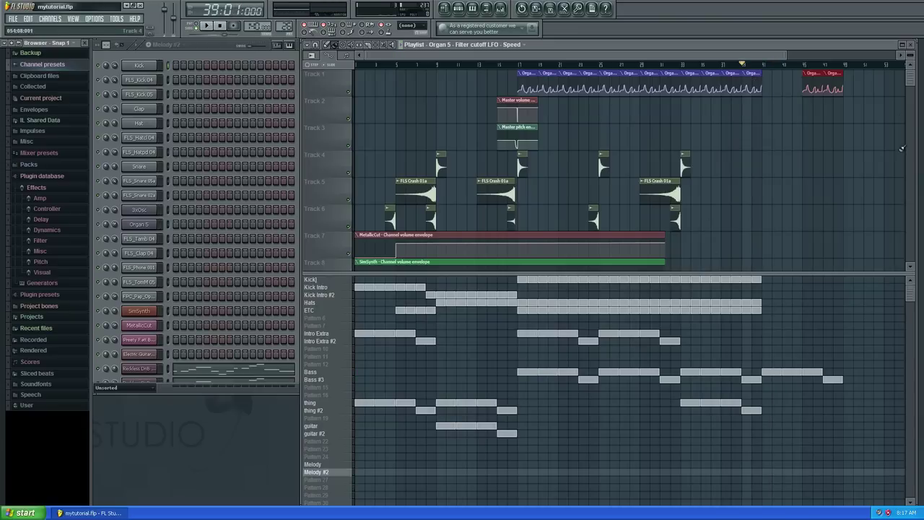
- Check mixer tracks Insert 4 and Insert 5 for effects, and close the mixer
scroll(915, 83, "down", 4)
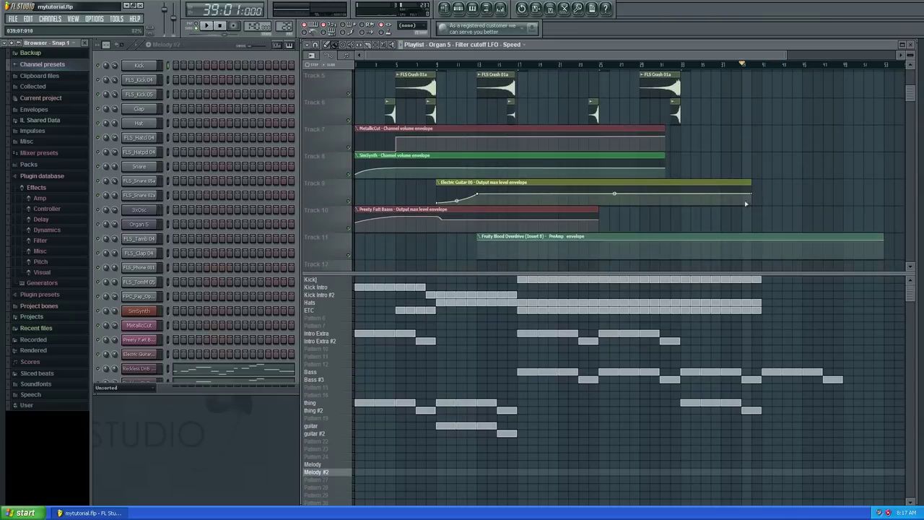
left_click(500, 7)
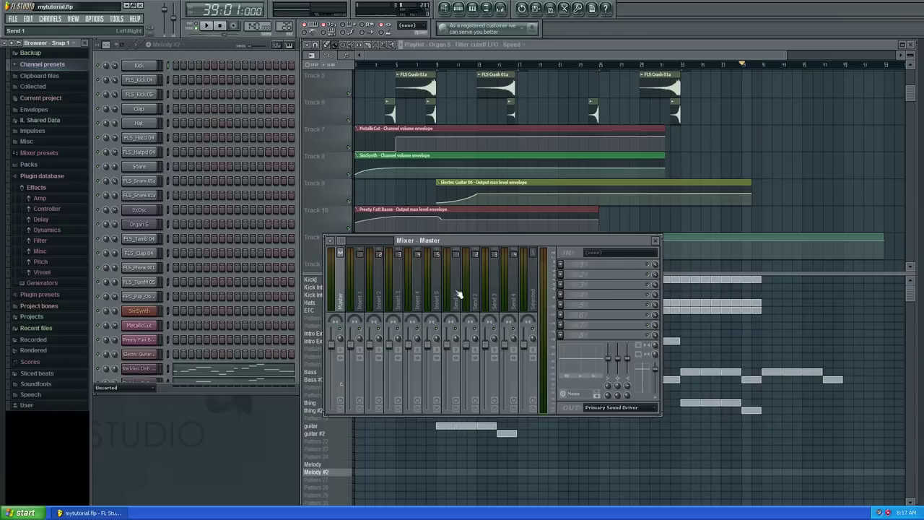
left_click(417, 285)
left_click(437, 285)
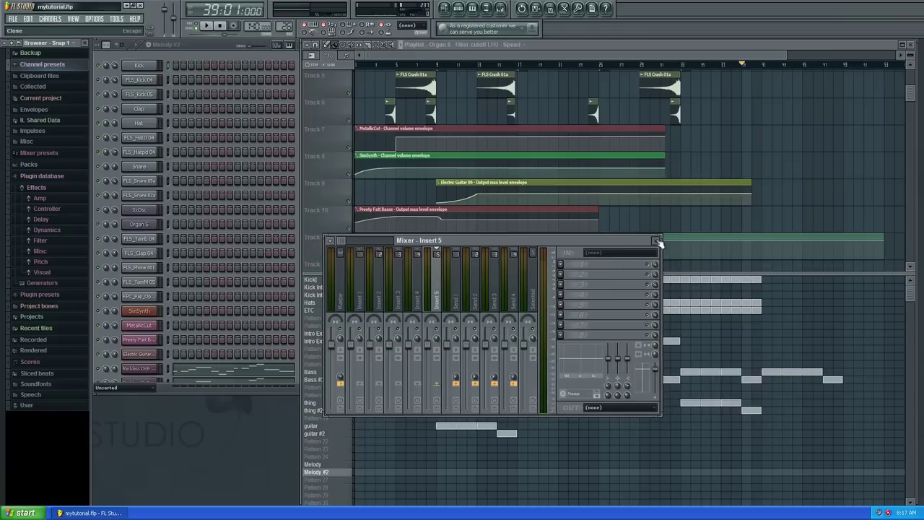
left_click(656, 240)
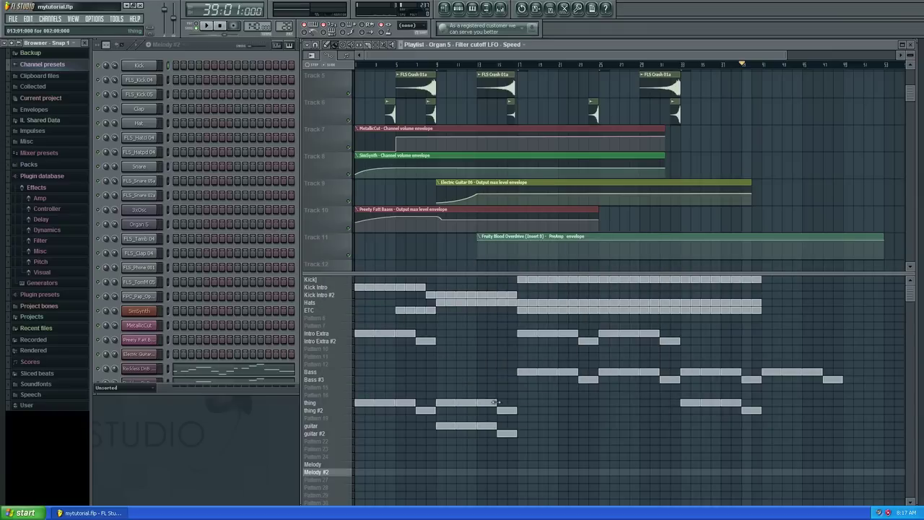
- Find the mixer insert used by the Bass pattern's Organ 5 channel and open its Fruity Blood Overdrive effect
left_click(328, 373)
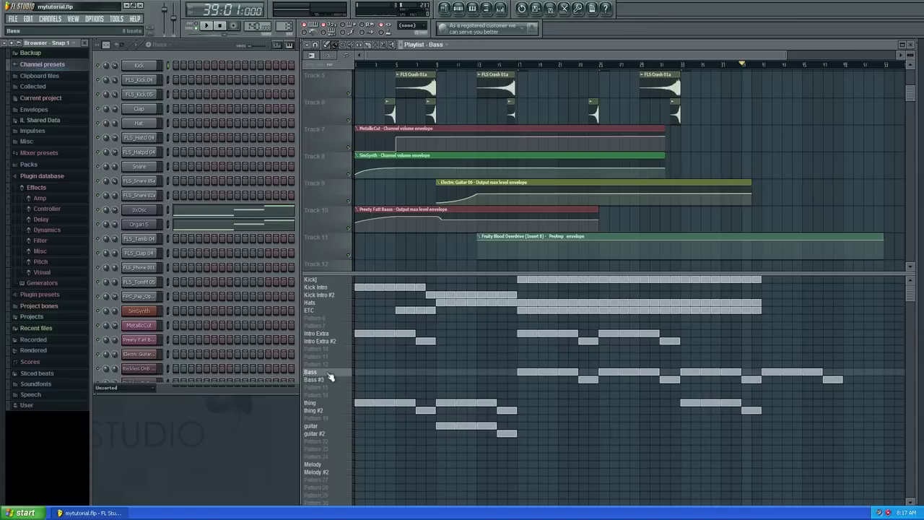
left_click(155, 211)
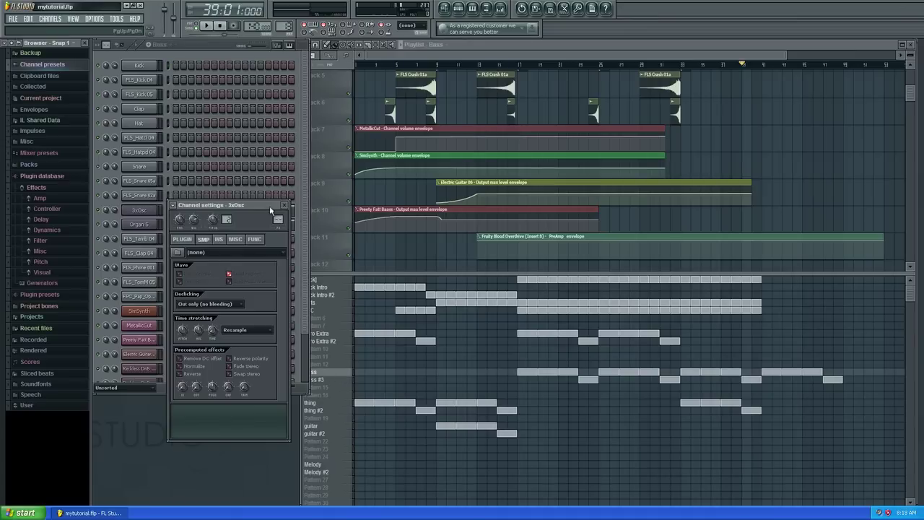
left_click(137, 225)
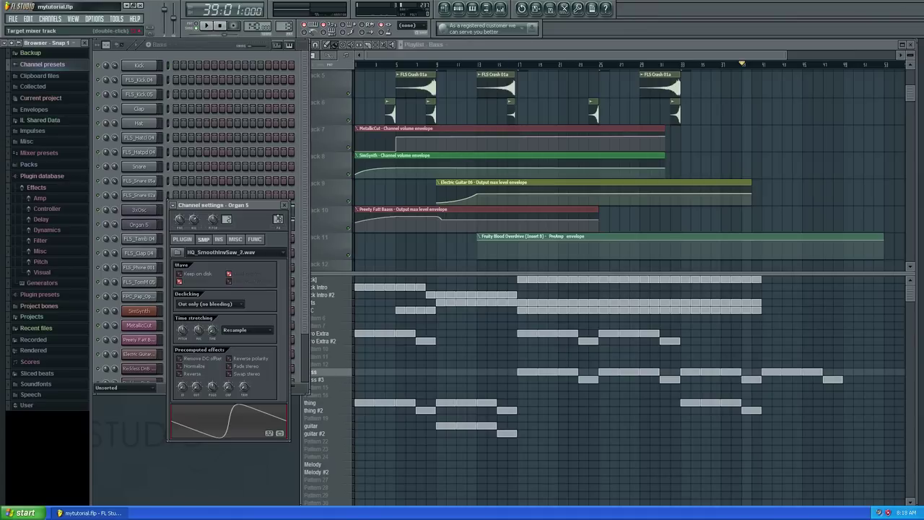
key("F9")
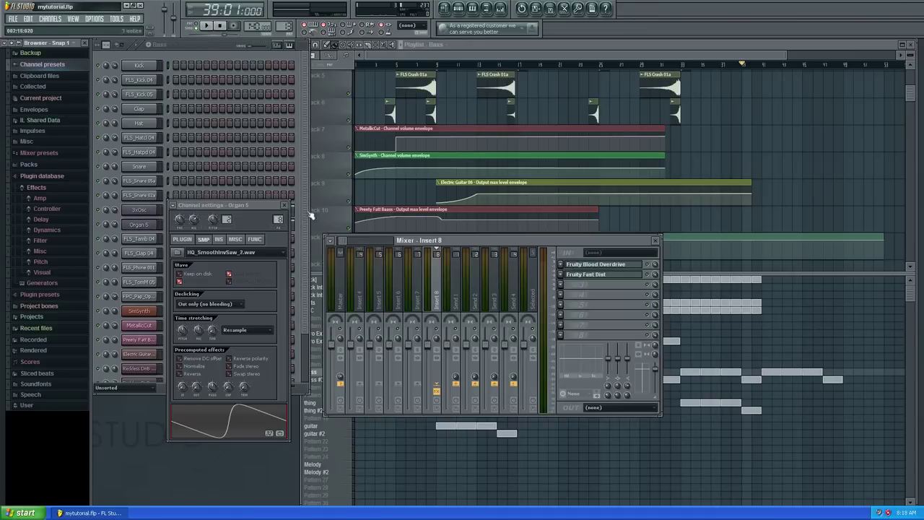
left_click(625, 265)
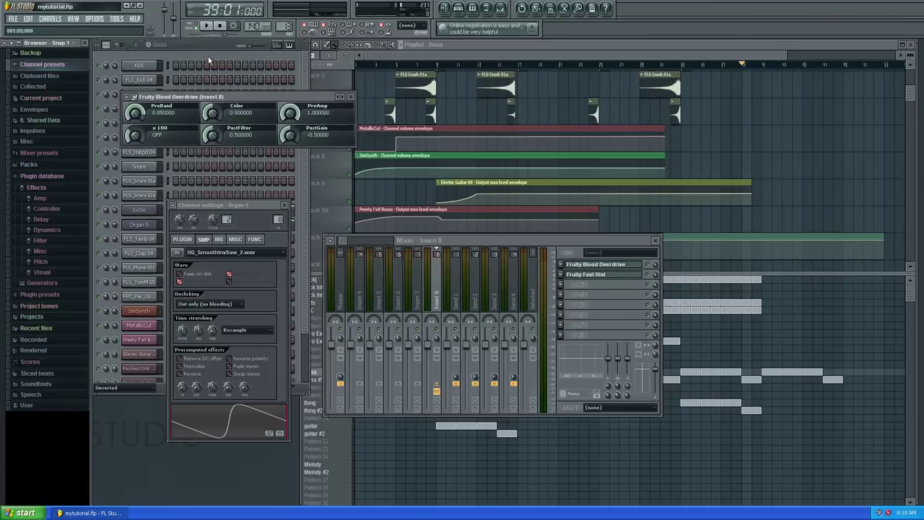
- Audition the Bass pattern while moving the overdrive's PreAmp, leave it at 1.0, and close the effect and mixer
left_click(205, 26)
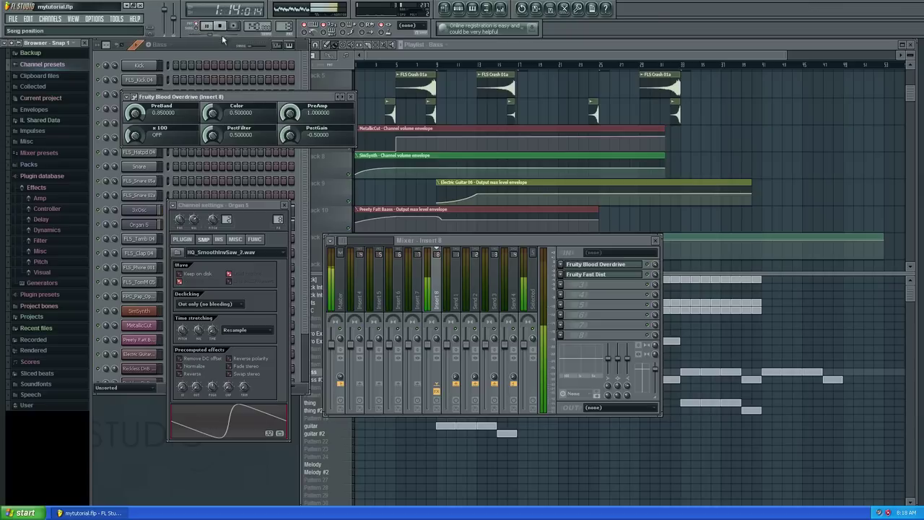
mouse_move(290, 113)
left_mouse_down()
mouse_move(289, 142)
mouse_move(289, 110)
left_mouse_up()
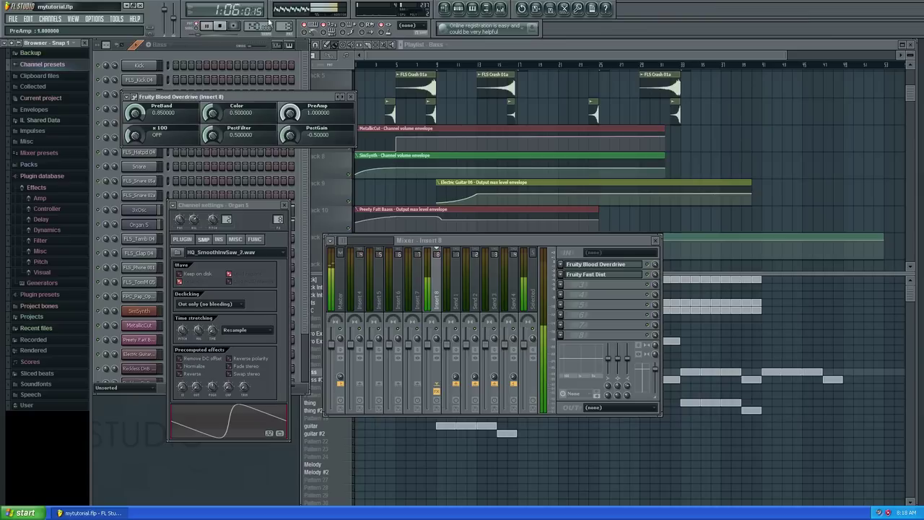
key("space")
left_click(351, 96)
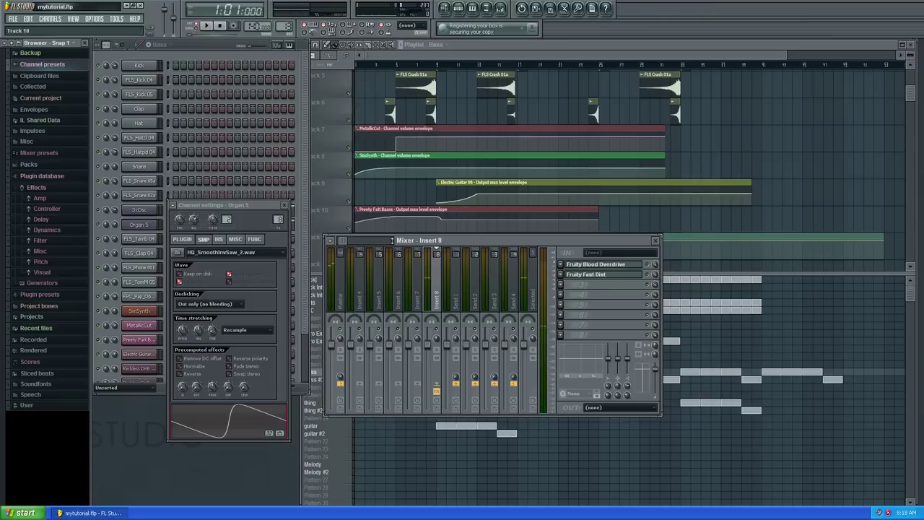
left_click(654, 241)
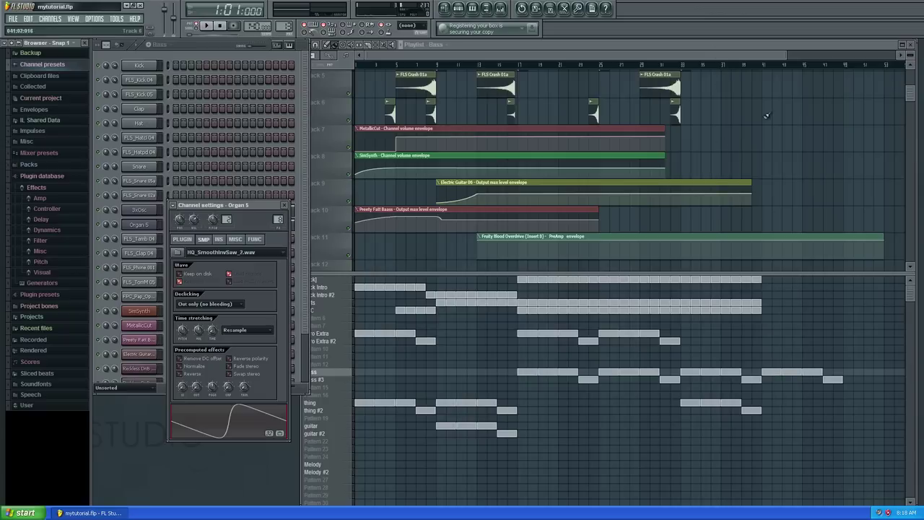
- Shape a V-shaped dip in the Fruity Blood Overdrive PreAmp envelope from bar 41 to 45, and end the clip at bar 49
right_click(764, 242)
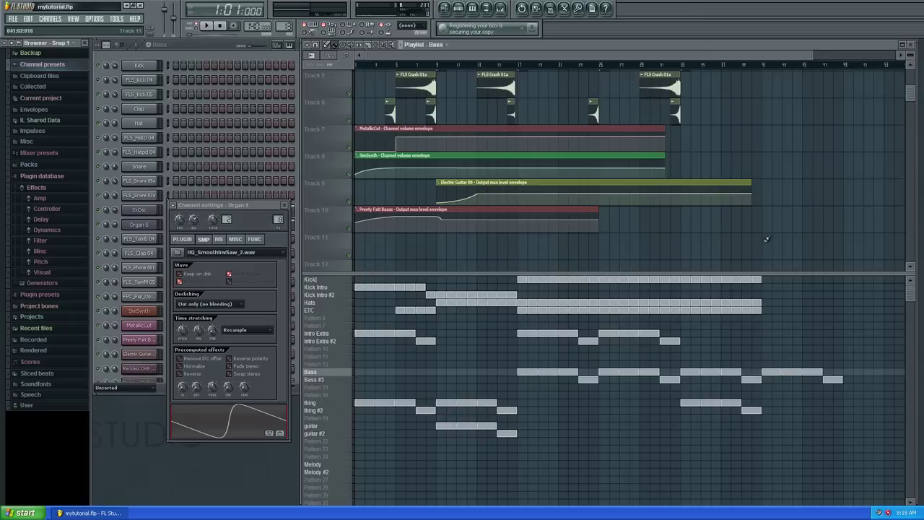
key("ctrl+z")
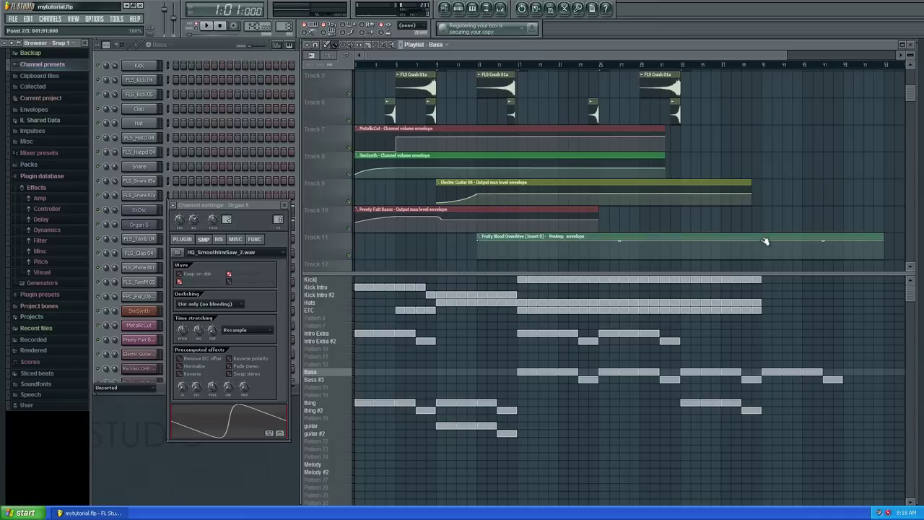
left_click(766, 240)
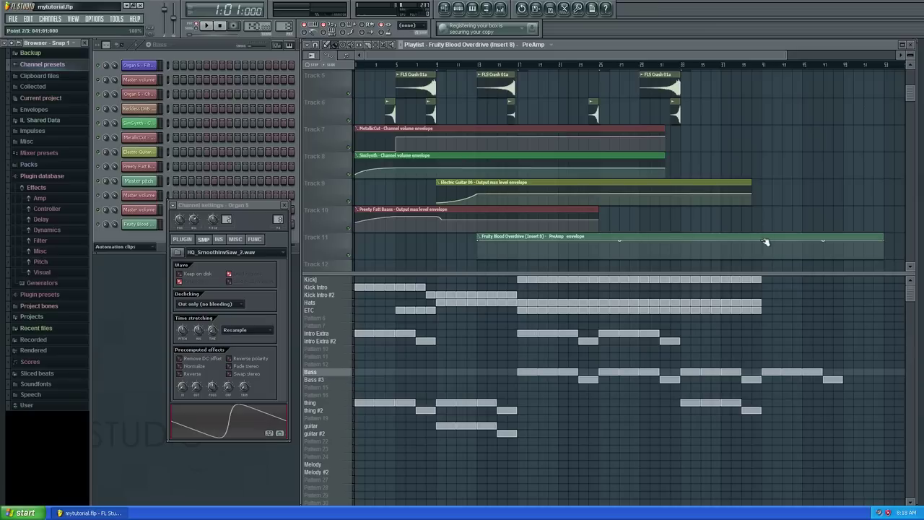
left_click_drag(773, 241, 800, 237)
right_click(800, 254)
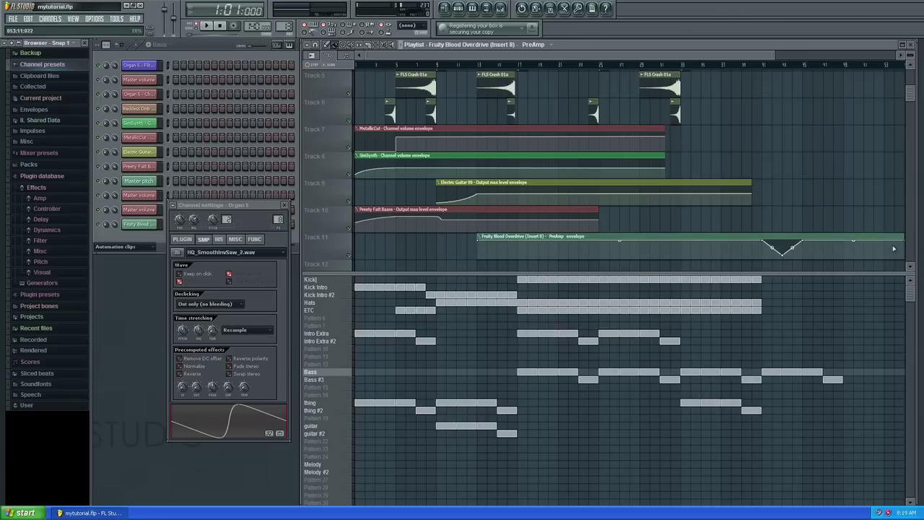
left_click_drag(904, 238, 845, 240)
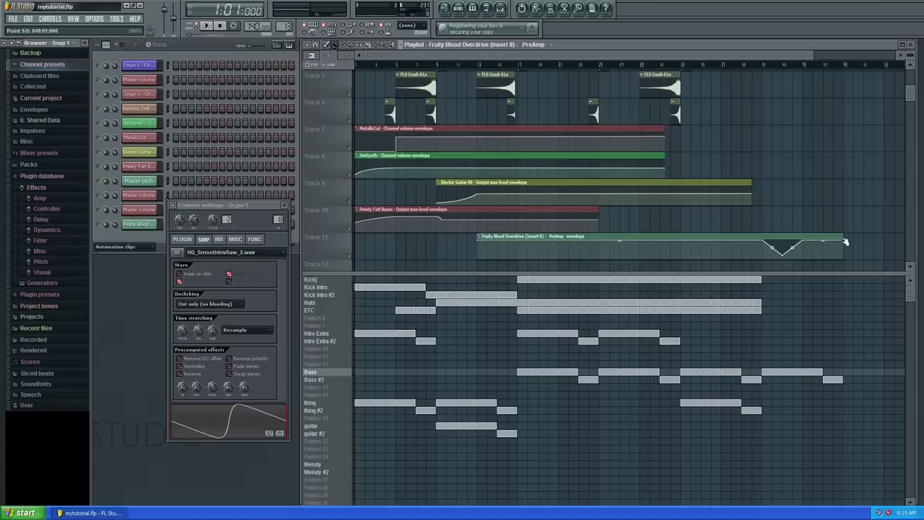
- Curve both sides of the PreAmp envelope's dip into a rounded U shape and audition it from bar 40
left_click(763, 66)
key("space")
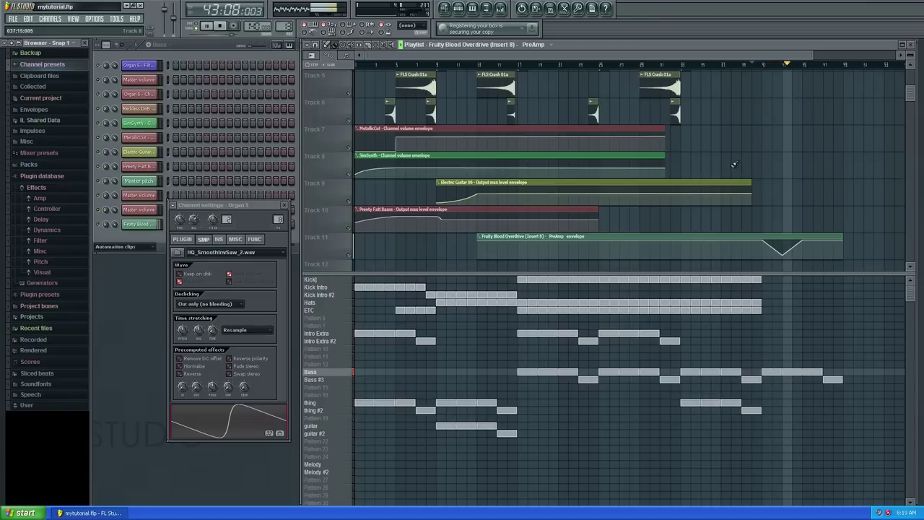
key("space")
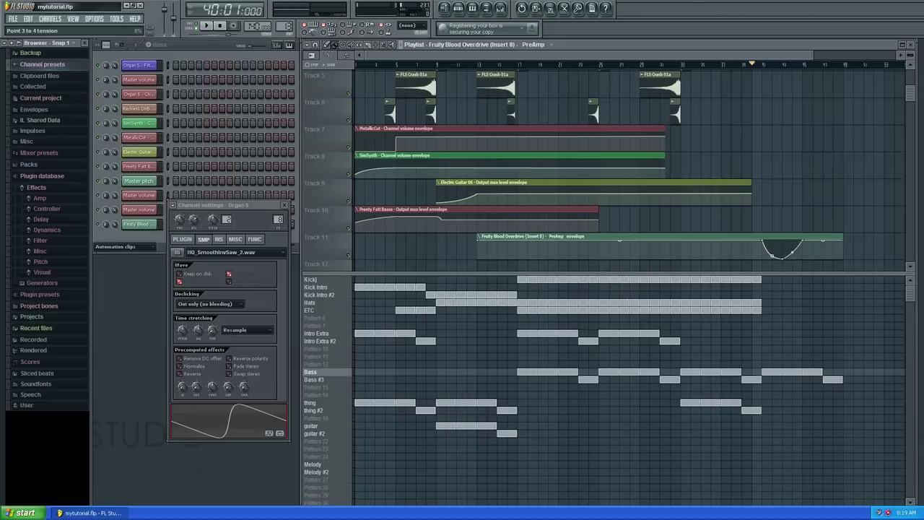
key("space")
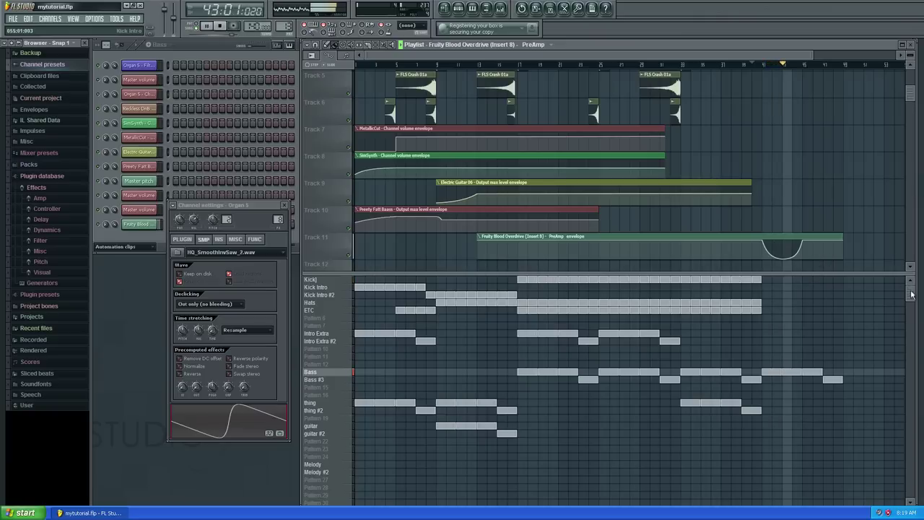
left_click_drag(911, 94, 910, 77)
key("space")
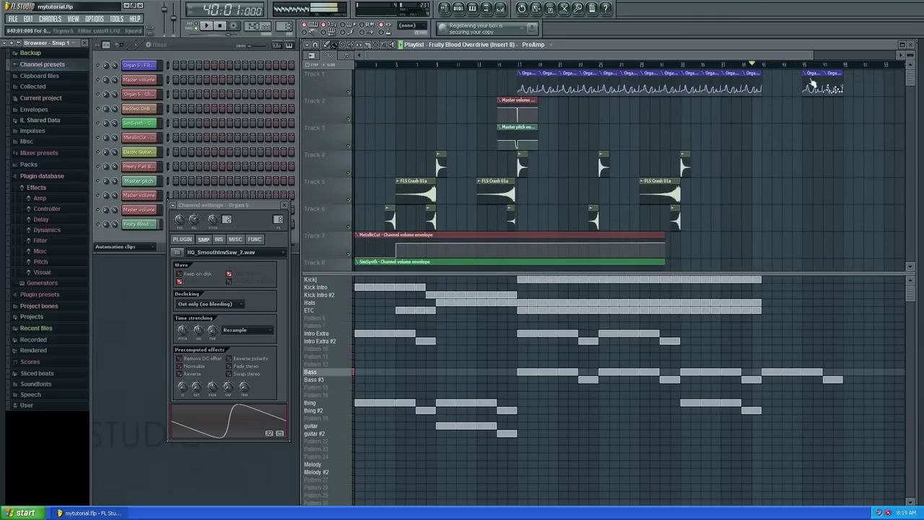
left_click(752, 73)
left_click(766, 75)
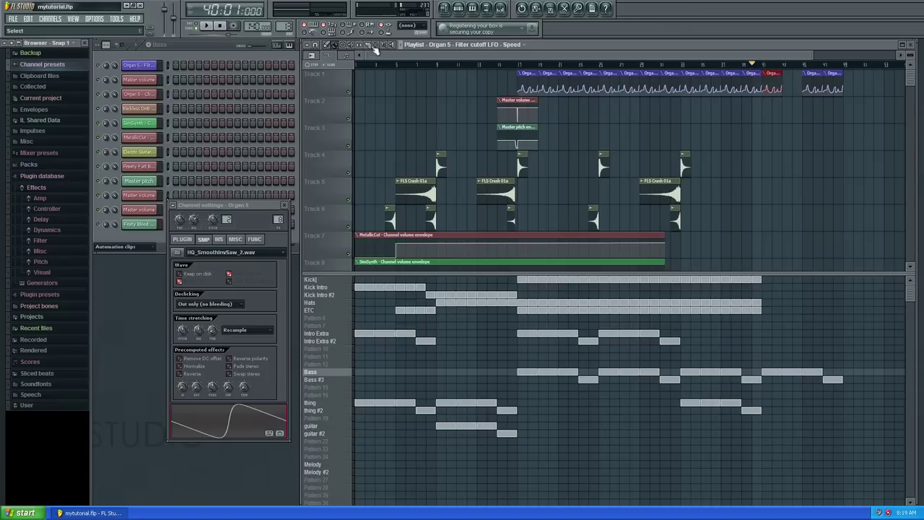
left_click_drag(770, 107, 765, 128)
key("ctrl+z")
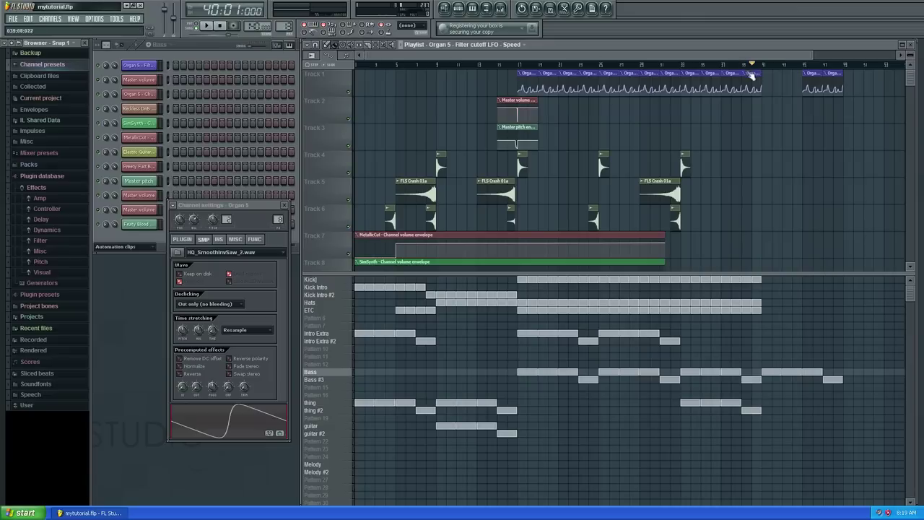
- Place an Organ 5 filter cutoff LFO speed clip at bar 41 on Track 1
left_click(771, 74)
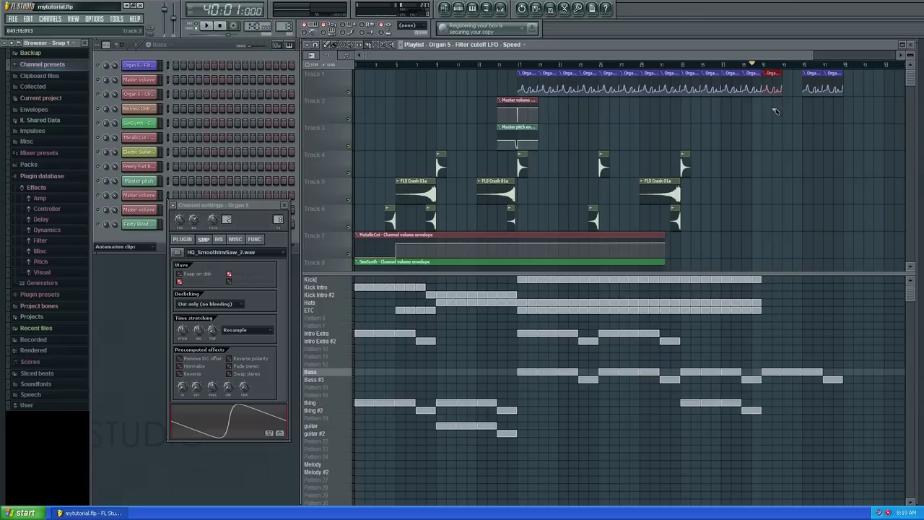
- Cut the Organ 5 filter cutoff LFO speed clip at bar 41 on Track 1 down to one bar, starting at bar 42
left_click_drag(773, 114, 776, 177)
left_click_drag(771, 119, 784, 74)
left_click(339, 46)
left_click(768, 92)
left_click(776, 73)
left_click(778, 75)
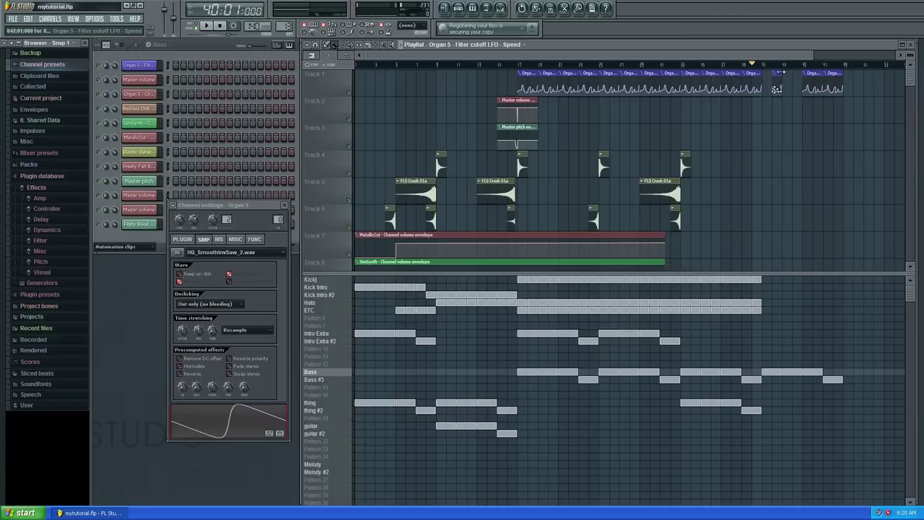
- Add another one-bar Organ 5 filter cutoff LFO speed clip at bar 44 on Track 1 and audition the section from bar 40
left_click(798, 75)
key("space")
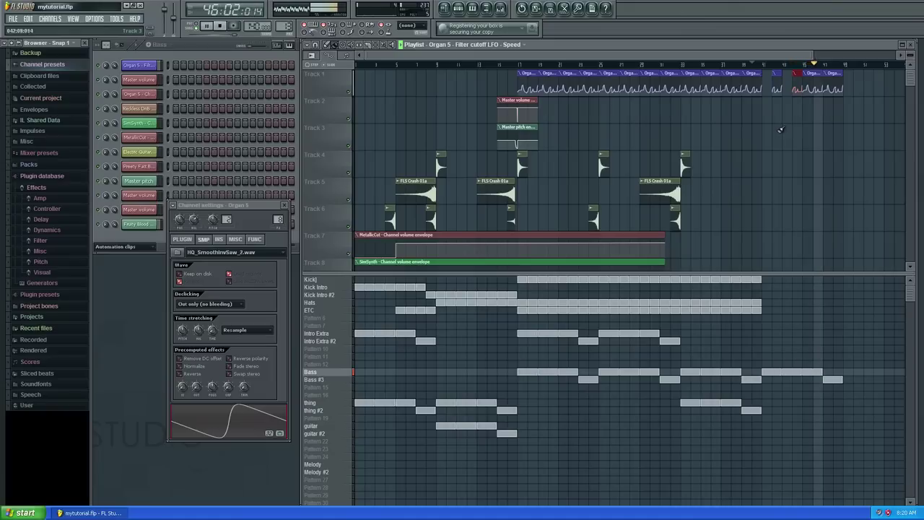
key("space")
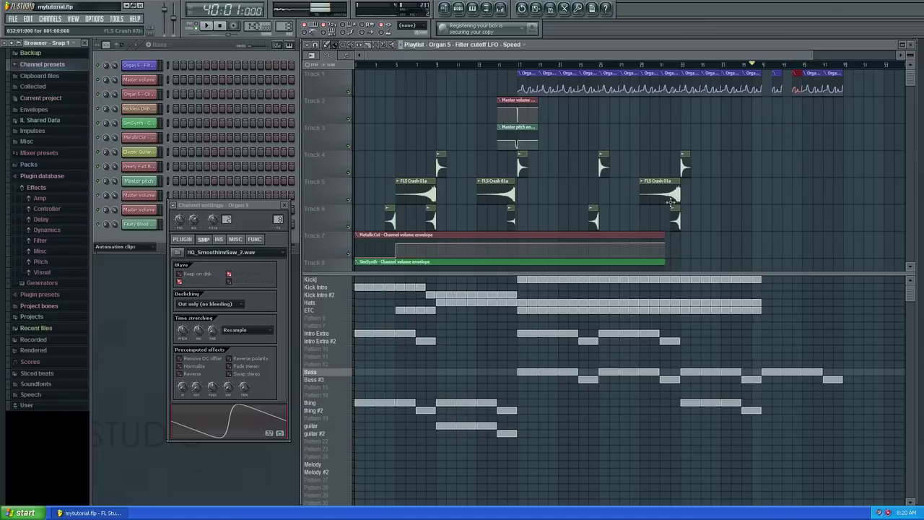
- Copy the FLS Crash 01a clip to bar 45 on Track 5 and the FLS Crash 02b clip to bar 48 on Track 6
left_click(665, 181)
left_click(807, 181)
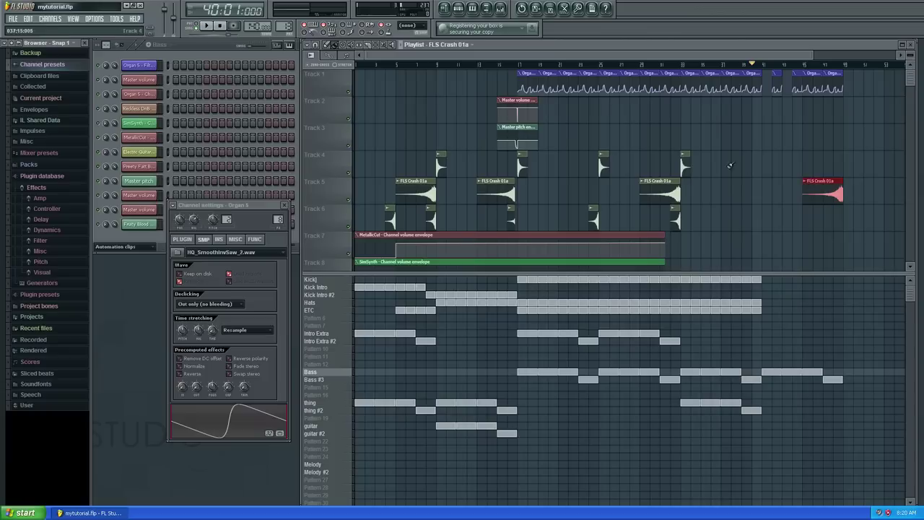
left_click(674, 210)
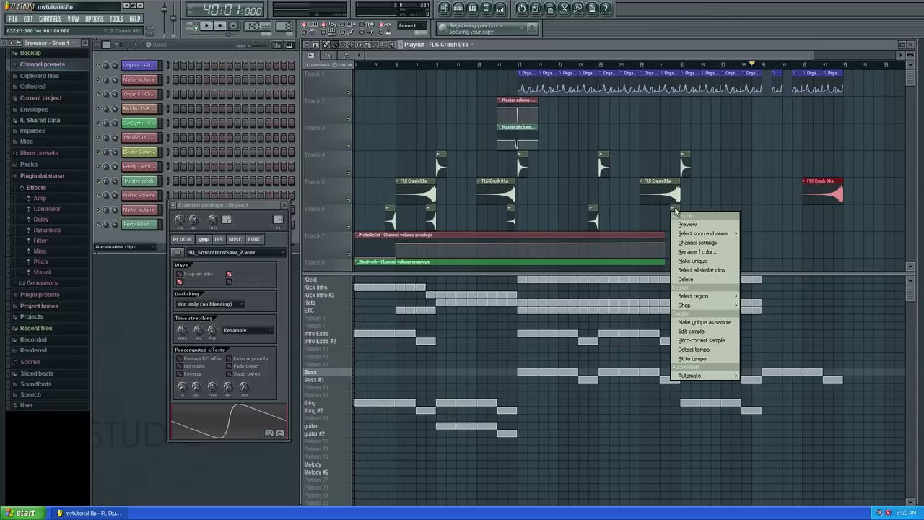
left_click(675, 212)
left_click(676, 216)
left_click(840, 210)
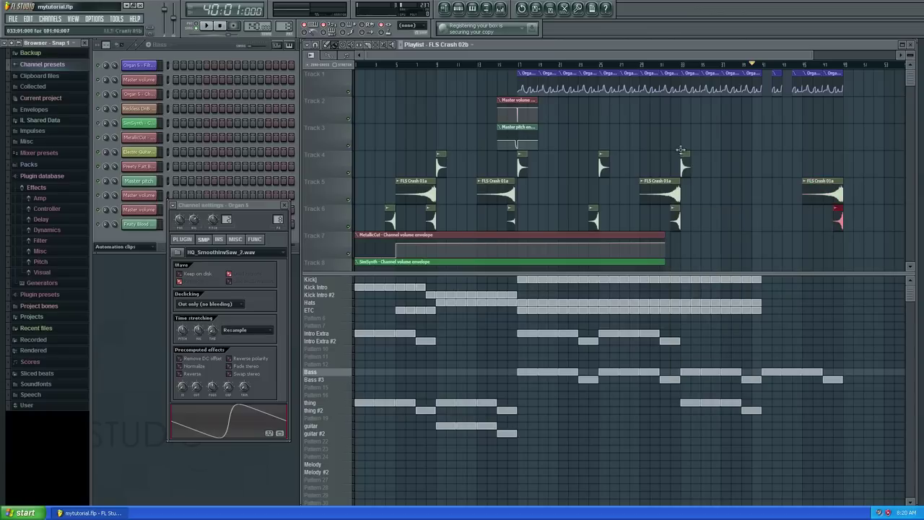
- Copy the FLS Crash 01b clip to bar 49 on Track 4 and briefly play the song from bar 40
left_click(685, 165)
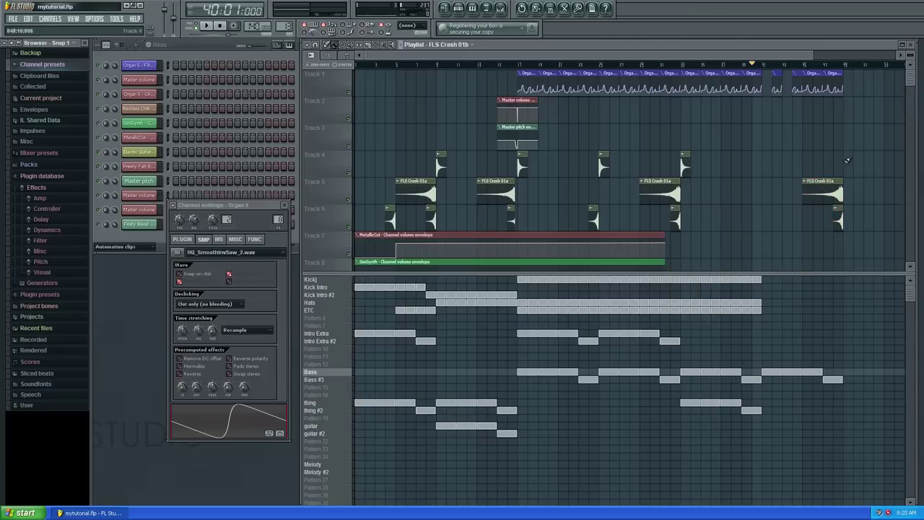
left_click(847, 161)
key("space")
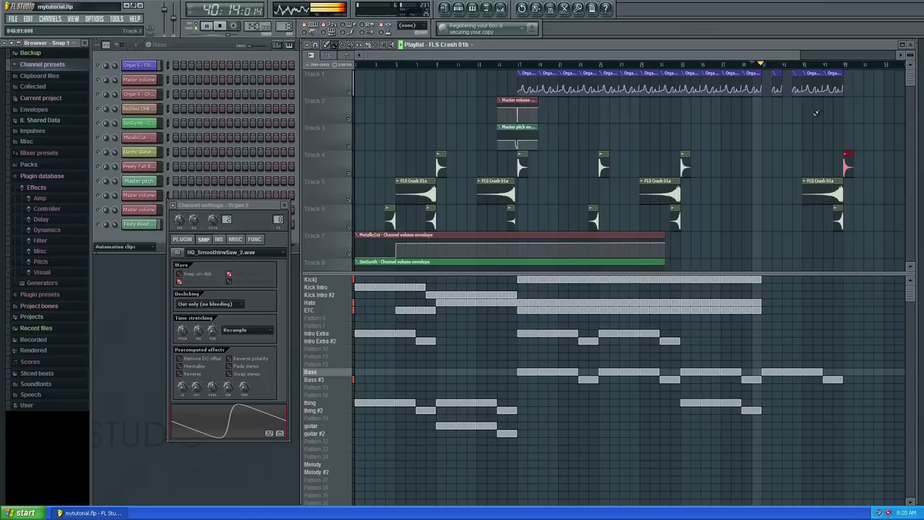
key("space")
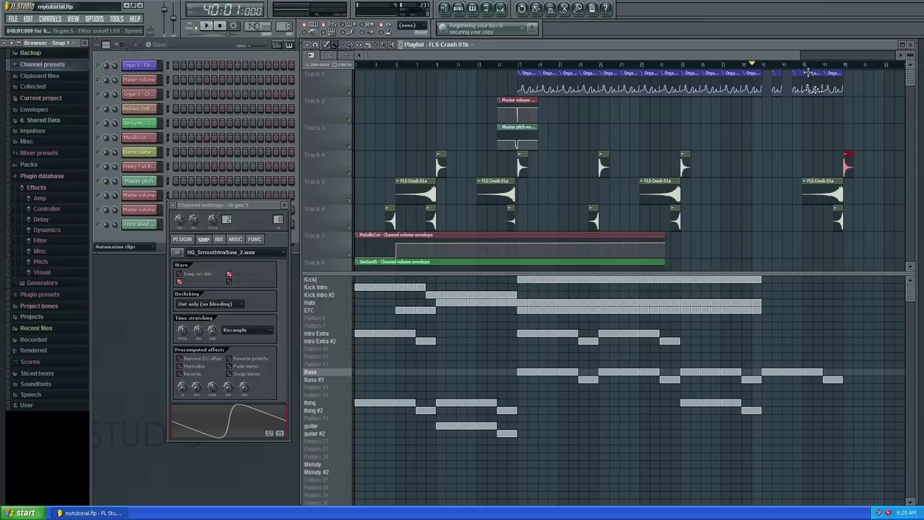
- Replace the Organ 5 LFO speed clip at bar 45 with a one-bar clip at bar 46, and start playback from bar 40
right_click(808, 77)
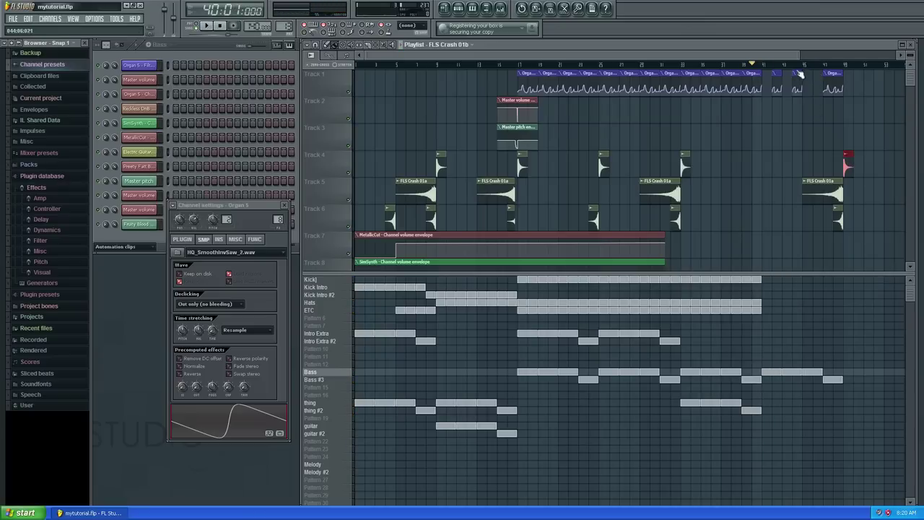
left_click(831, 81)
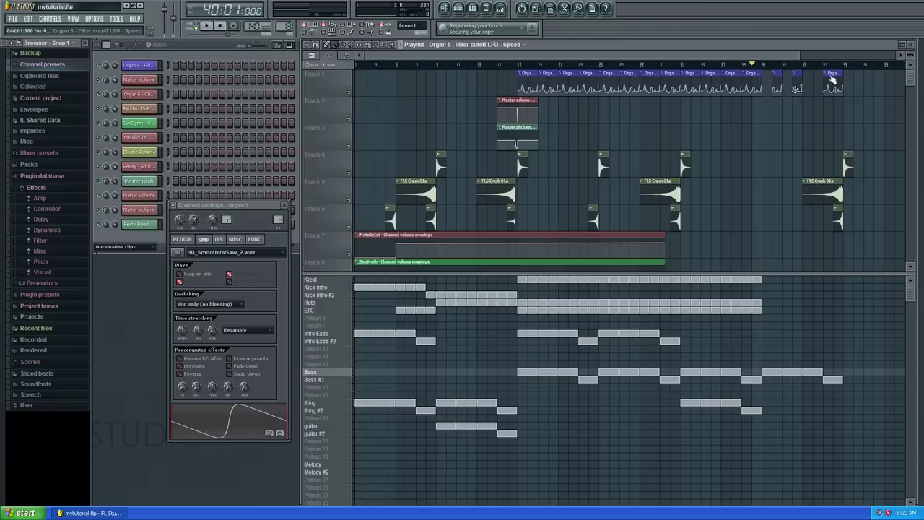
left_click(815, 78)
key("space")
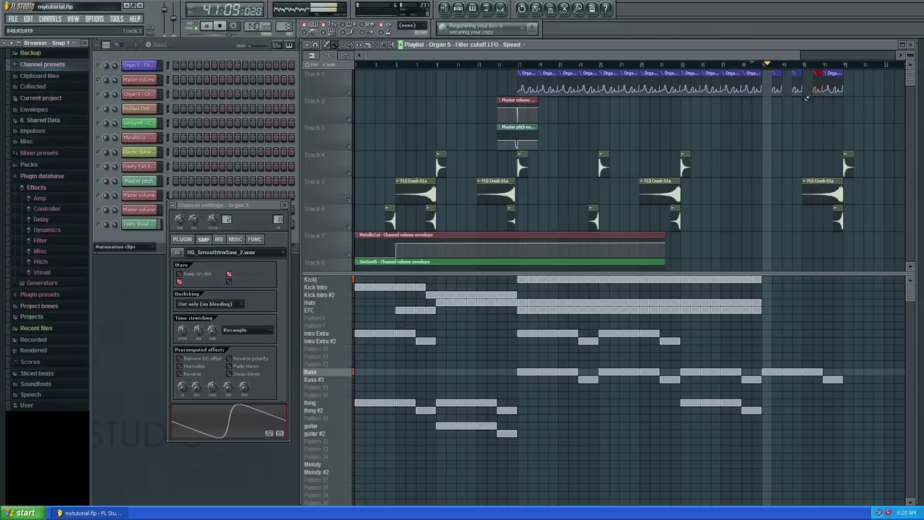
- Copy the FLS Crash 02b clip to bar 40 on Track 6 during playback, and stop after listening into bar 48
left_click(676, 218)
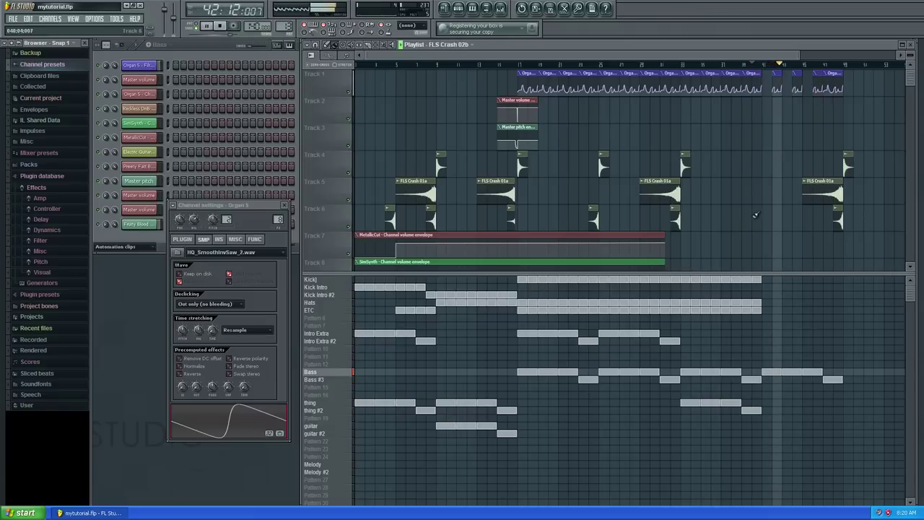
left_click(755, 215)
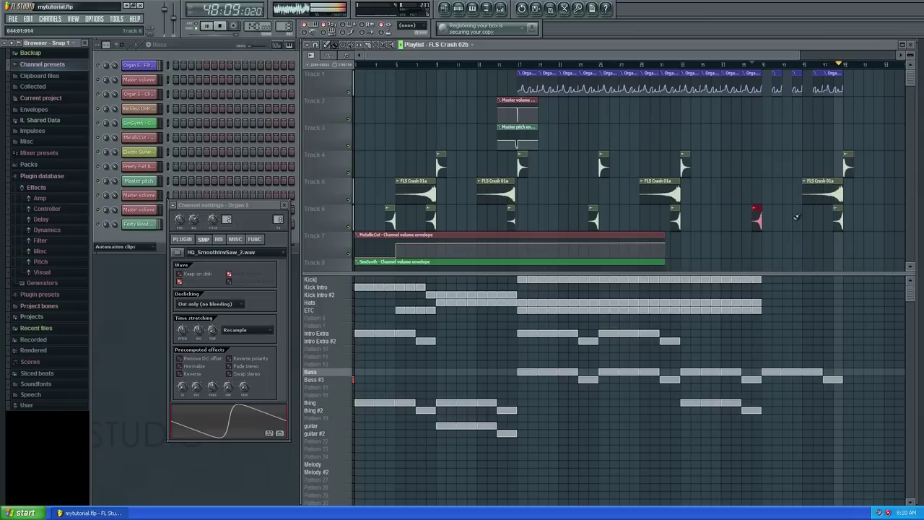
key("space")
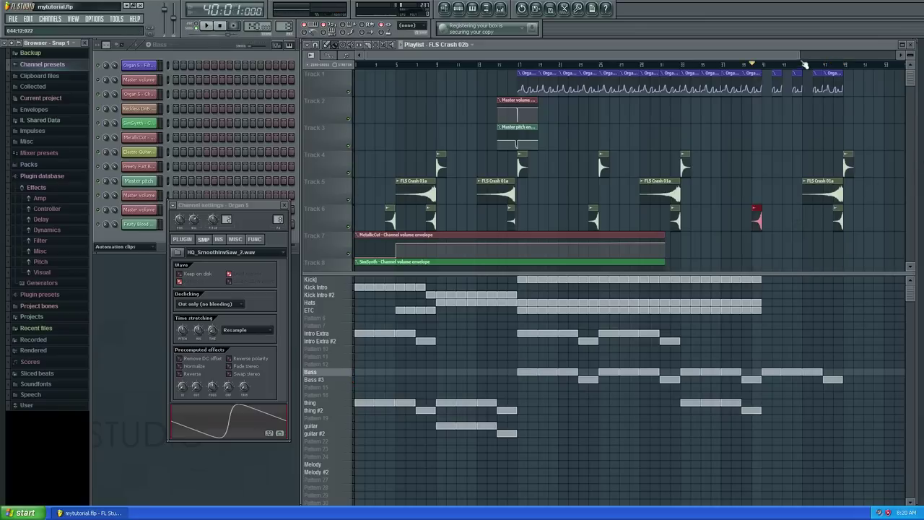
- Paint the Kick Intro pattern from bar 41 to 49 and audition it from bar 40
left_click_drag(800, 55, 910, 102)
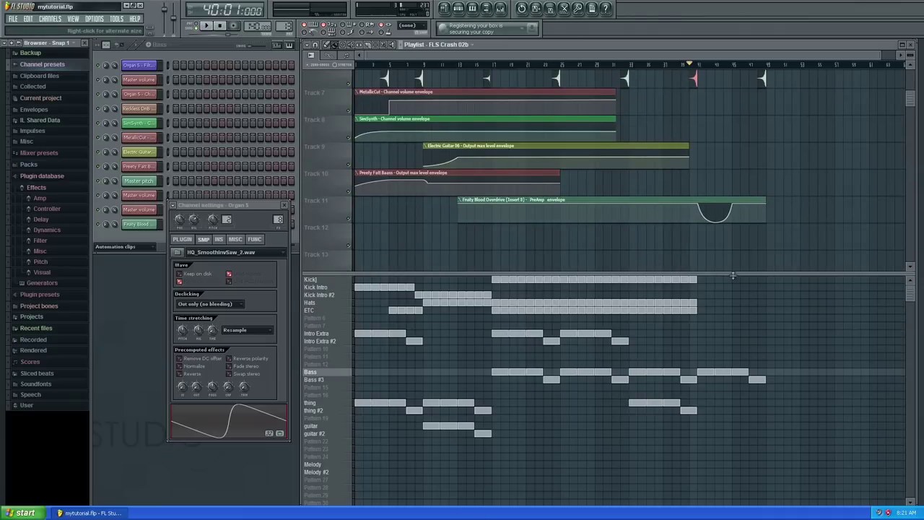
left_click(334, 287)
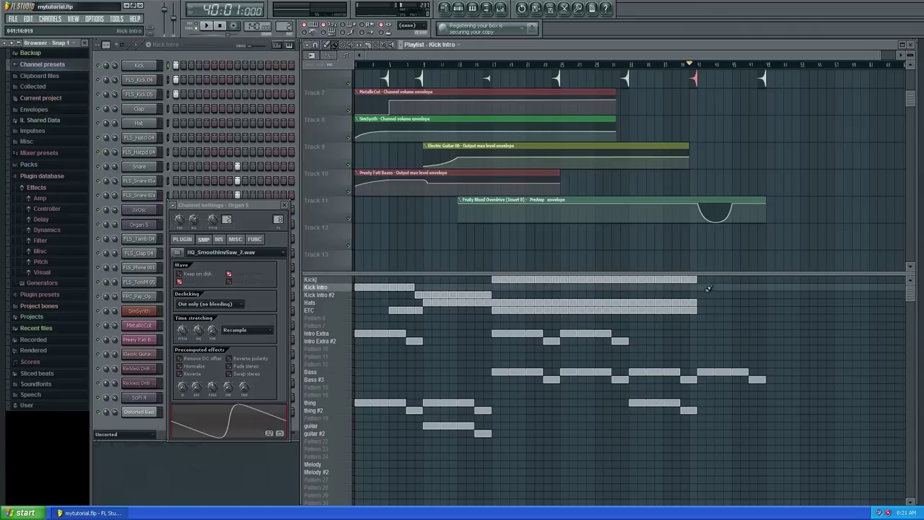
left_click_drag(702, 287, 751, 287)
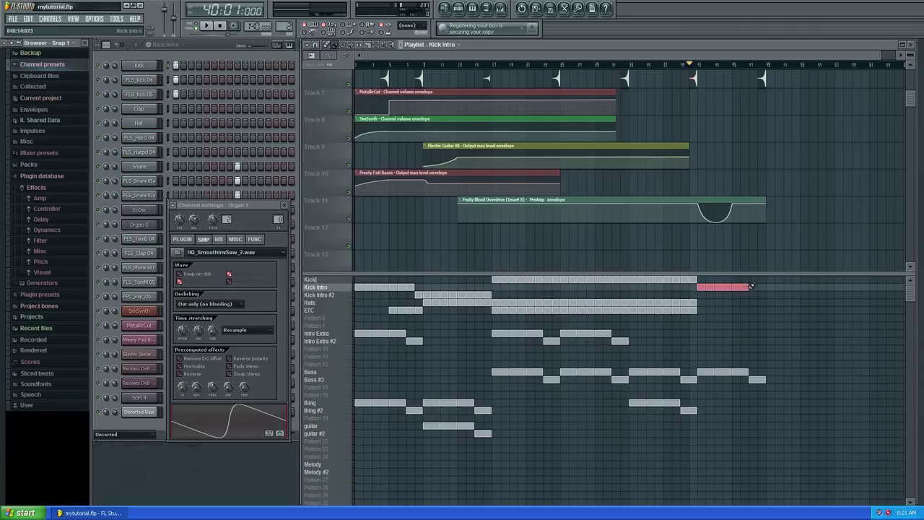
key("space")
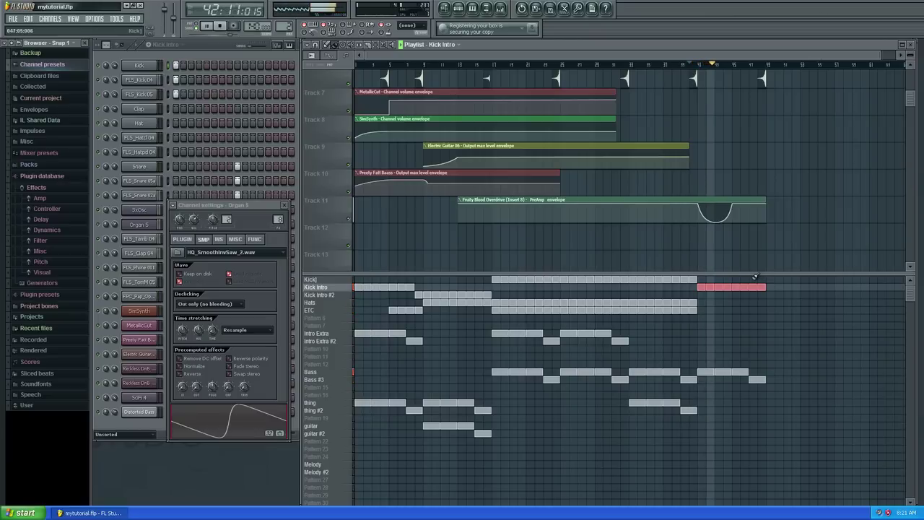
key("space")
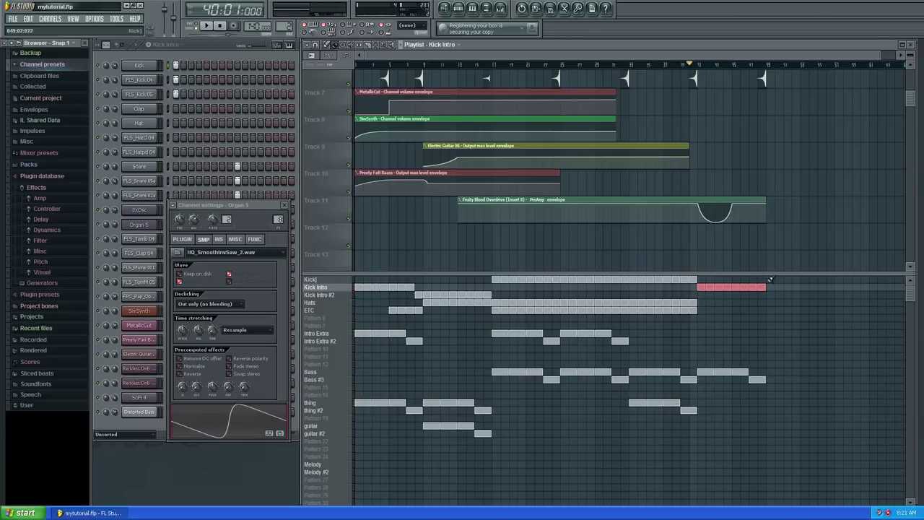
- Paint the Kick, Hats and ETC patterns from bar 49 to 65
left_click_drag(770, 278, 904, 278)
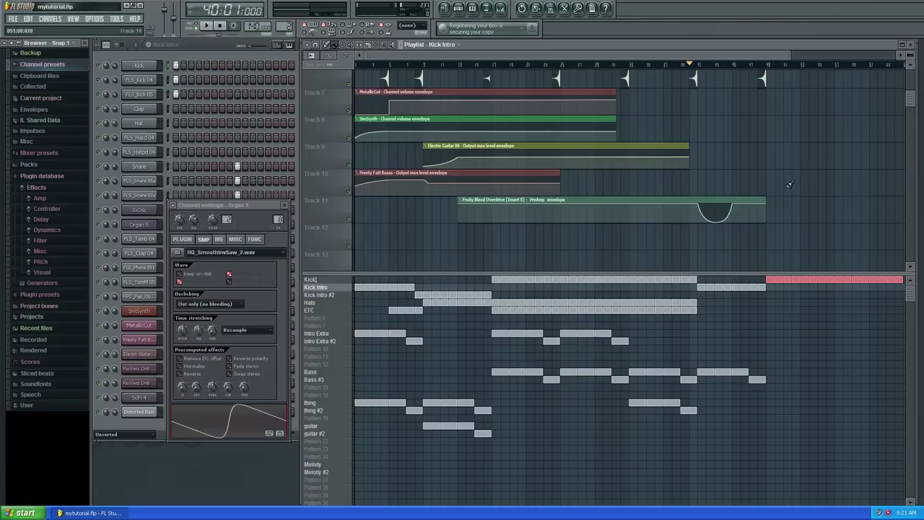
left_click_drag(791, 55, 849, 55)
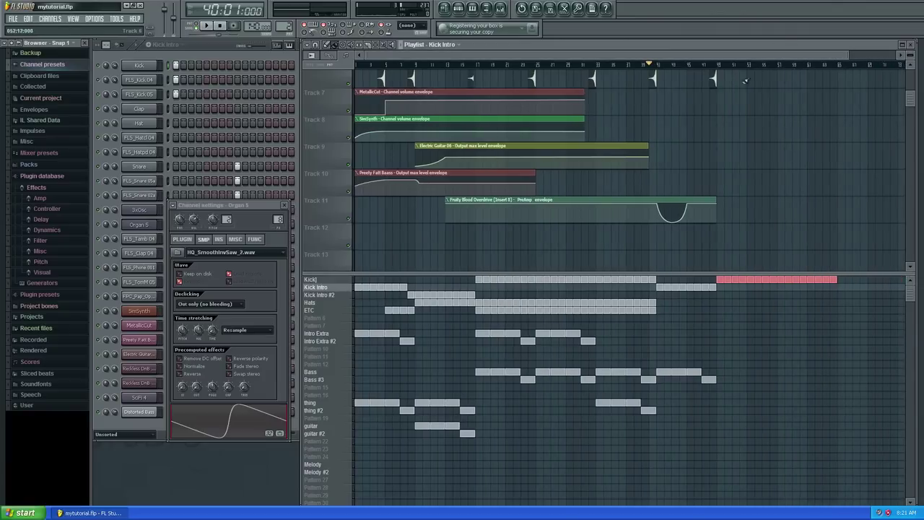
key("space")
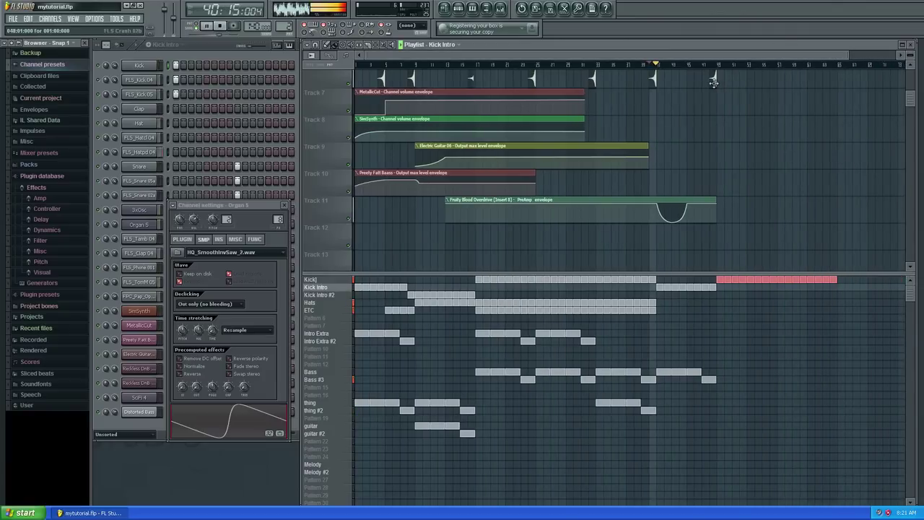
key("space")
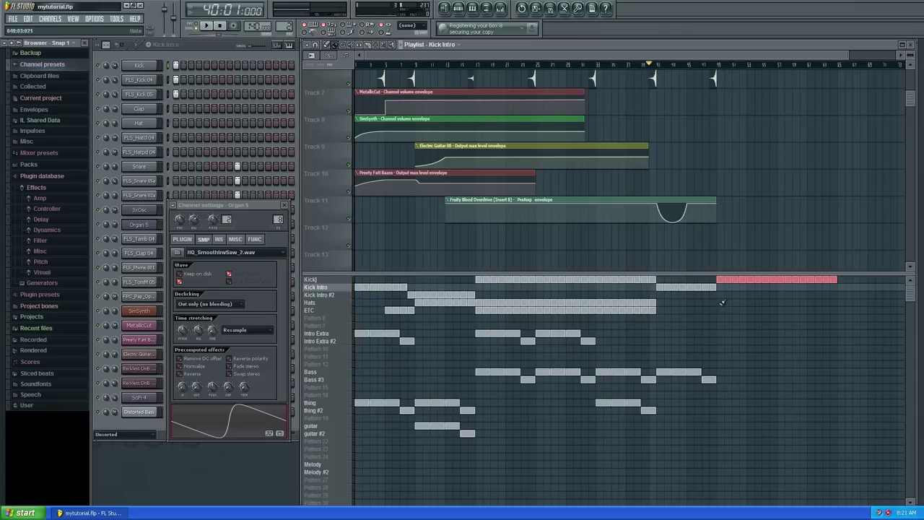
left_click_drag(721, 303, 834, 304)
left_click_drag(726, 311, 832, 312)
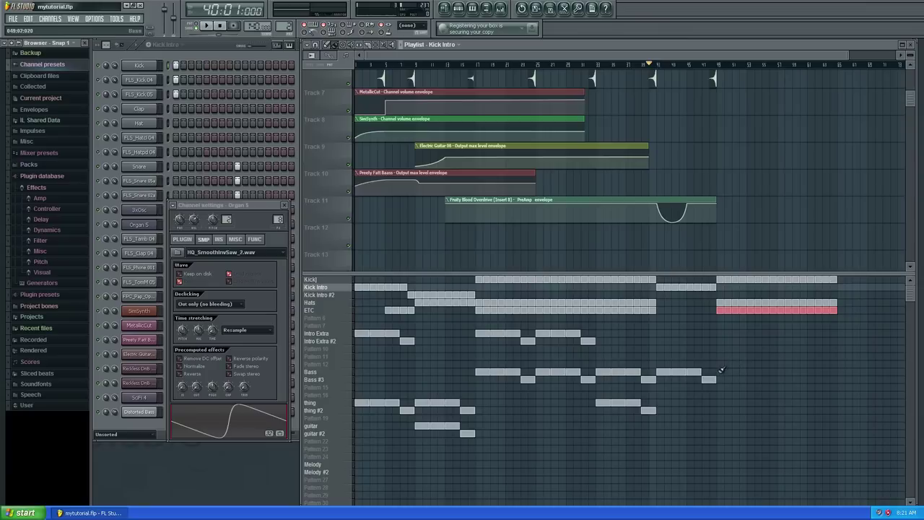
- Lay Bass clips from bar 49 to 55 and a Bass #3 clip at bar 55, and delete all but the Bass clip at bar 49
mouse_move(722, 371)
left_mouse_down()
mouse_move(777, 370)
mouse_move(769, 377)
left_mouse_up()
left_click(768, 377)
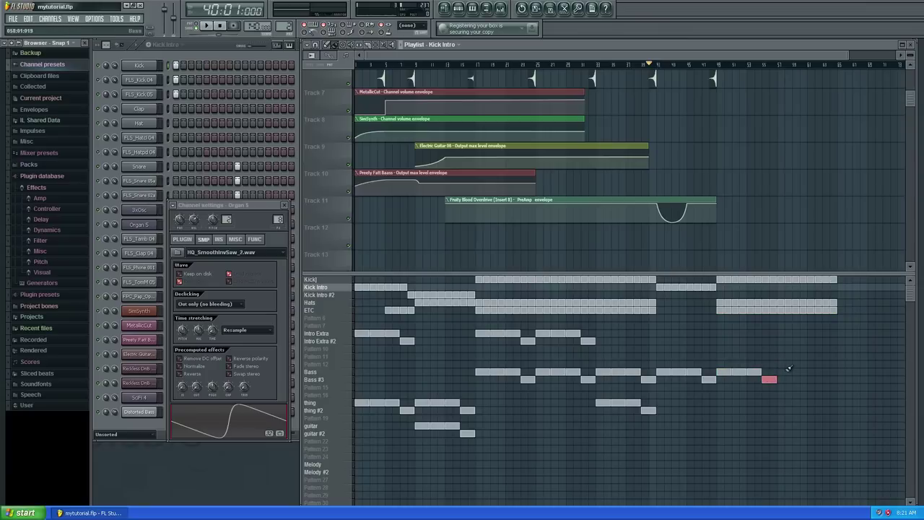
right_click(769, 378)
right_click(755, 372)
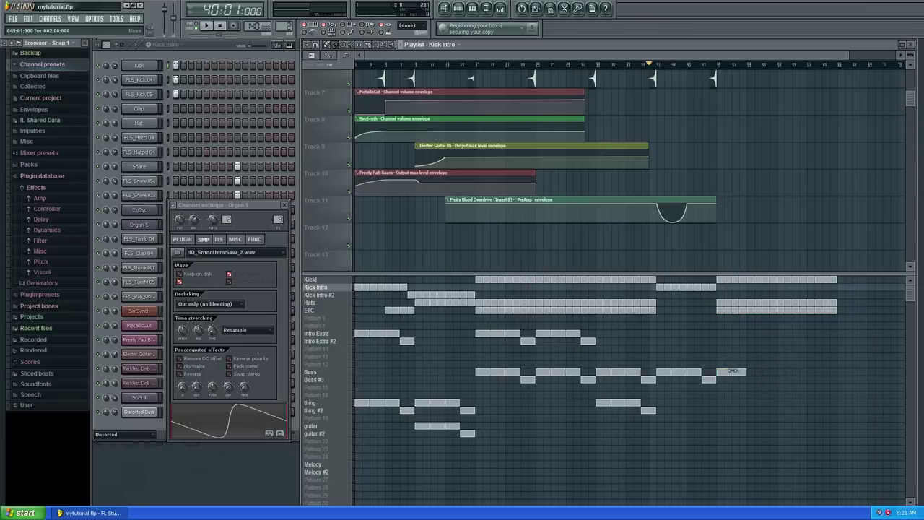
right_click(737, 371)
- Alternate two-bar Bass #3 and Bass clips from bar 51 to 65, starting and ending with Bass #3
left_click(739, 378)
left_click(753, 372)
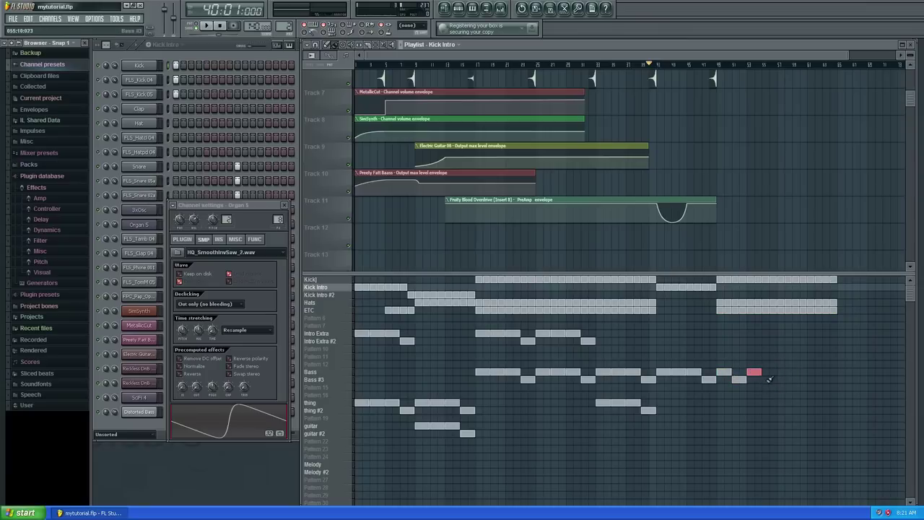
left_click(769, 379)
left_click(784, 372)
left_click(797, 379)
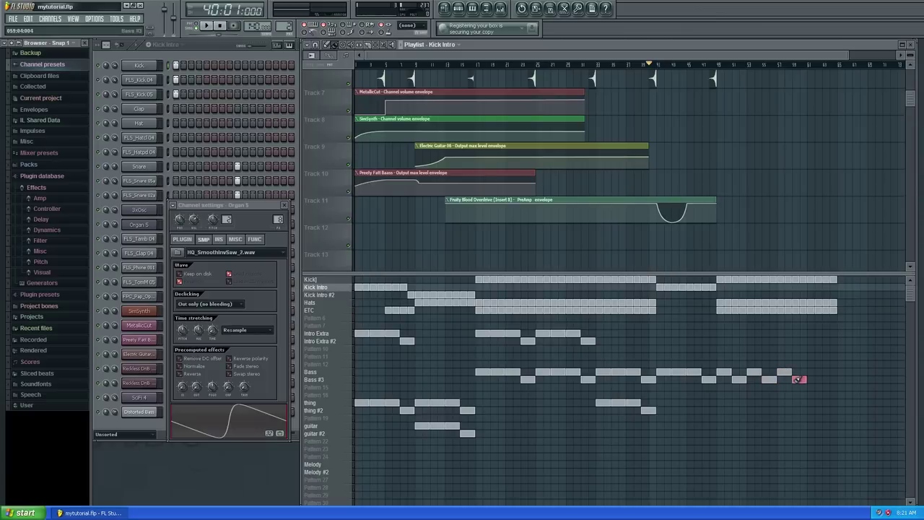
left_click(814, 371)
left_click(829, 379)
- Alternate two-bar thing and thing #2 clips from bar 49 to 65, starting with thing
left_click(331, 406)
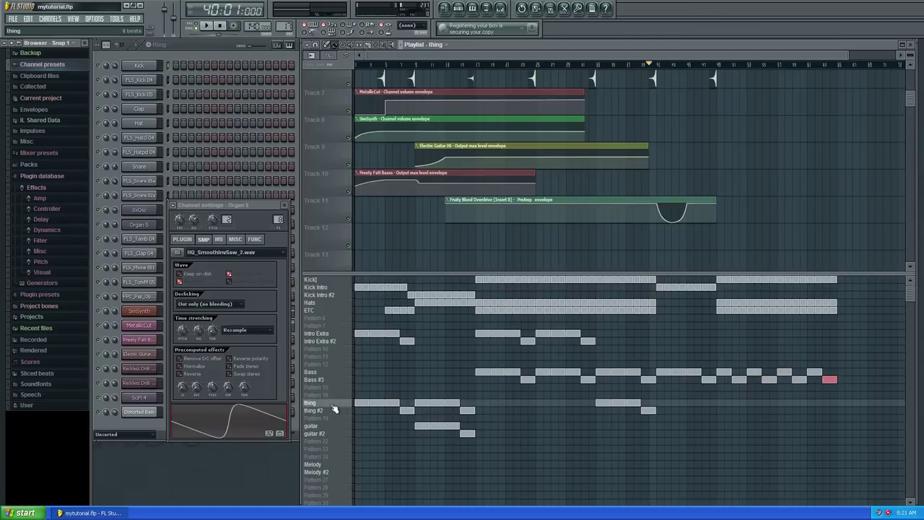
left_click(722, 402)
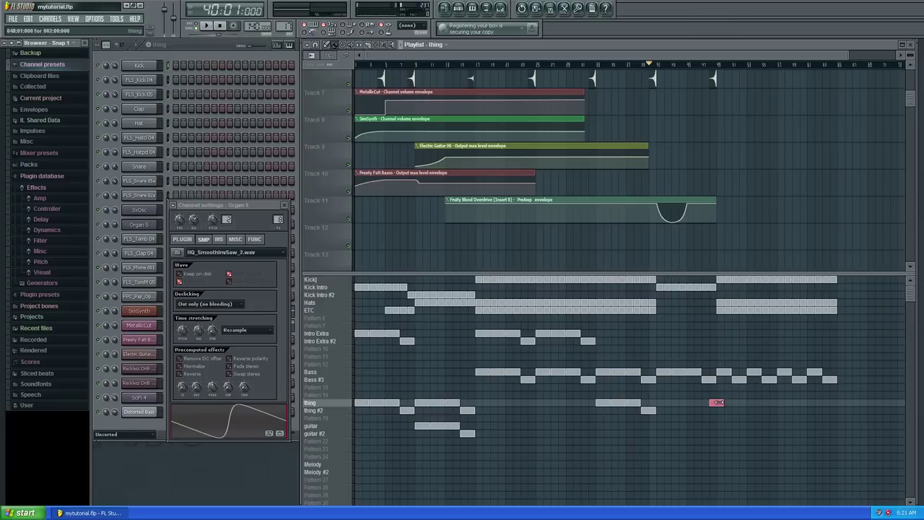
left_click(738, 409)
left_click(753, 402)
left_click(769, 410)
left_click(783, 402)
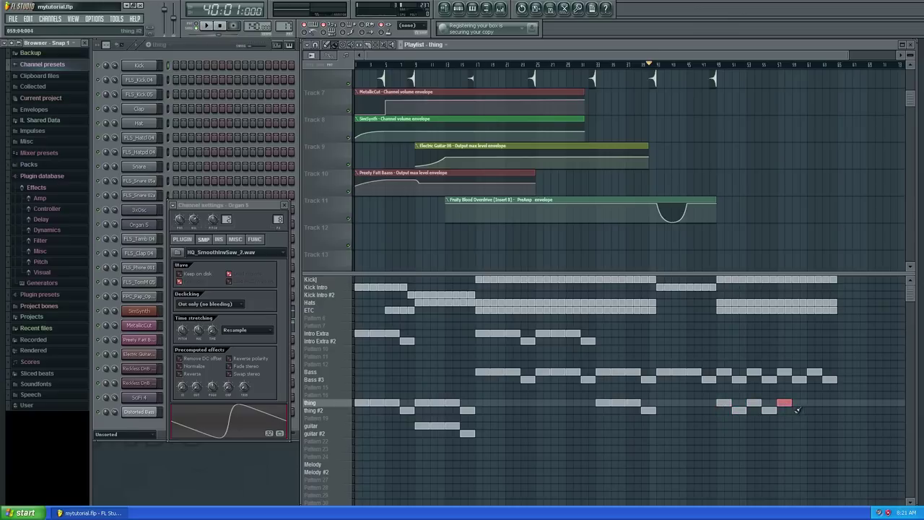
left_click(799, 410)
left_click(814, 402)
left_click(829, 410)
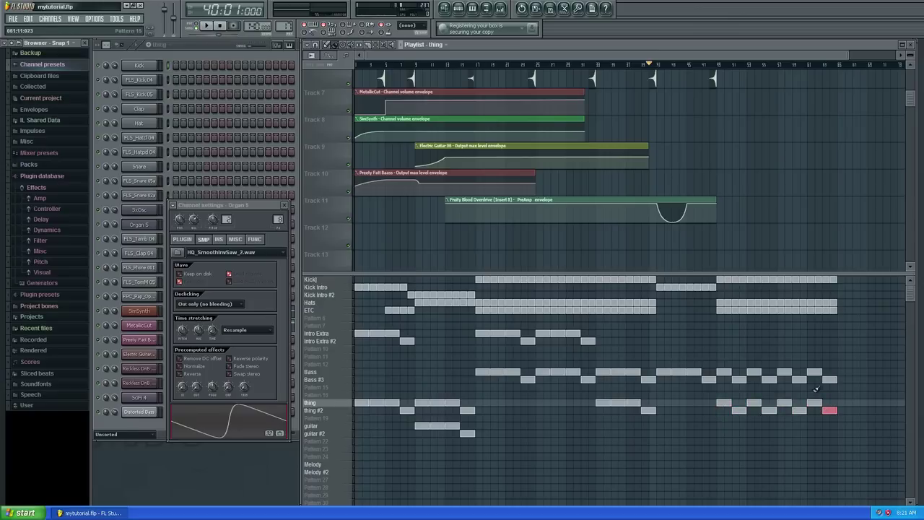
- Alternate two-bar Melody and Melody #2 clips from bar 49 to 65, starting with Melody
left_click(326, 465)
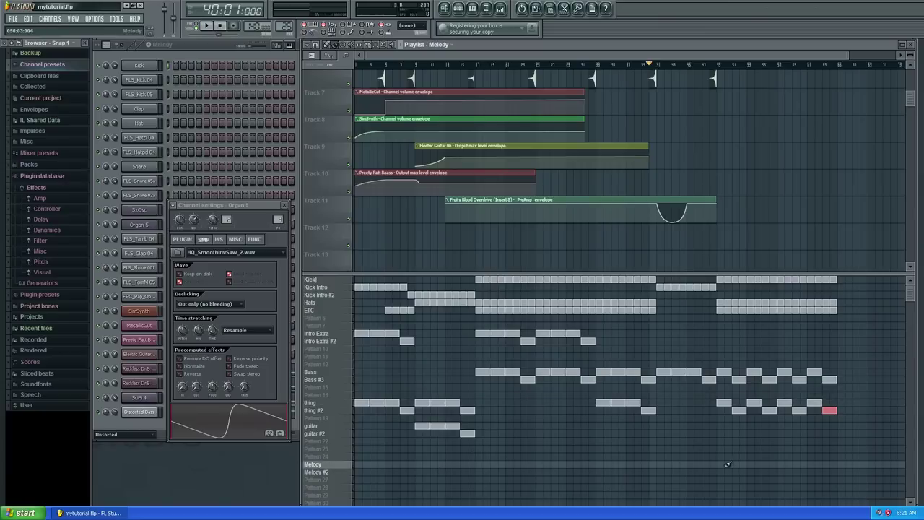
left_click(721, 465)
left_click(735, 472)
left_click(751, 464)
left_click(765, 472)
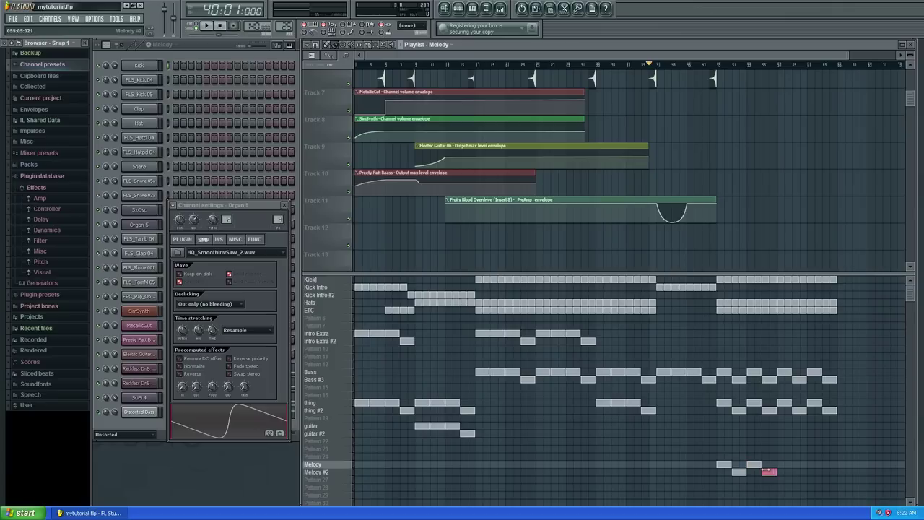
left_click(782, 464)
left_click(799, 472)
left_click(814, 464)
left_click(829, 472)
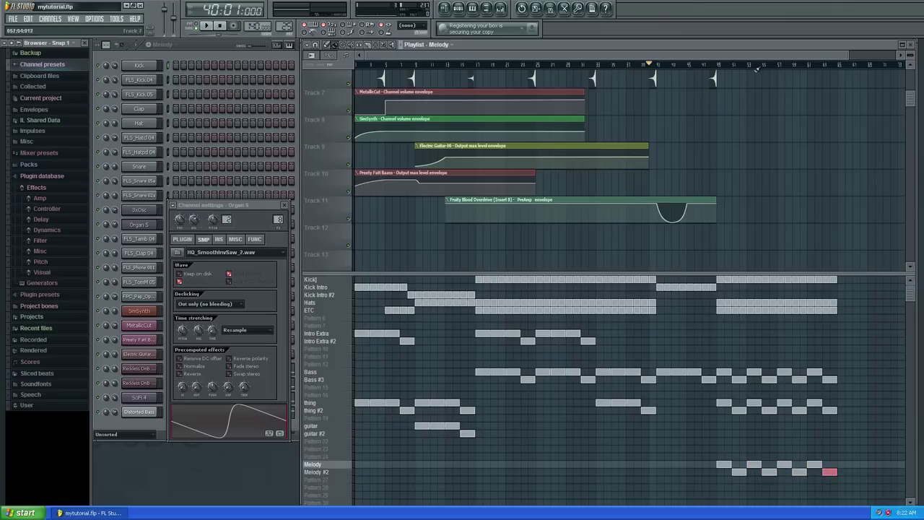
- Extend the Organ 5 filter cutoff LFO speed automation on Track 1 from bar 49 to 65 and play from bar 45
scroll(837, 149, "up", 5)
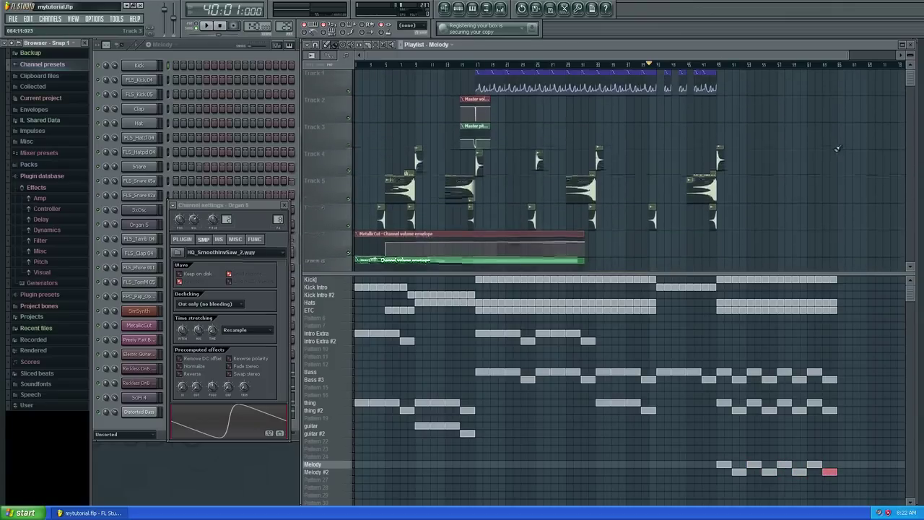
left_click(707, 74)
left_click_drag(725, 76, 837, 77)
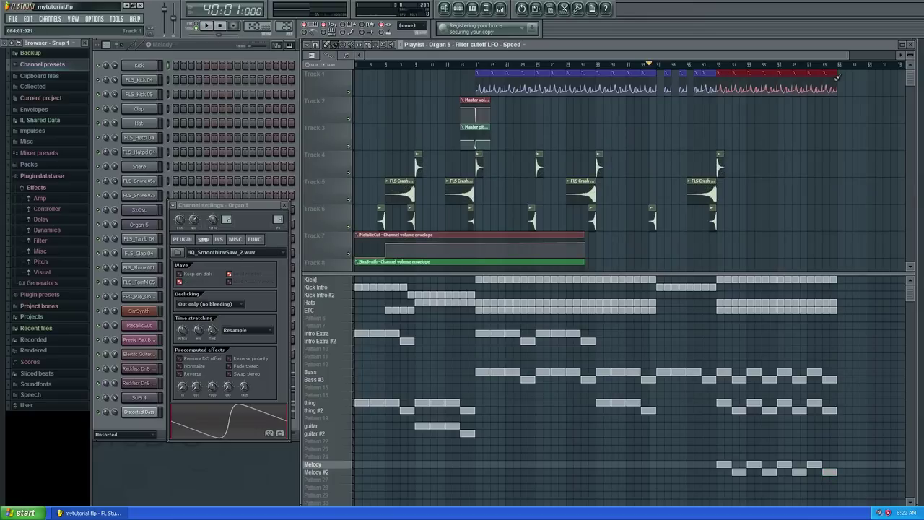
key("space")
left_click(696, 65)
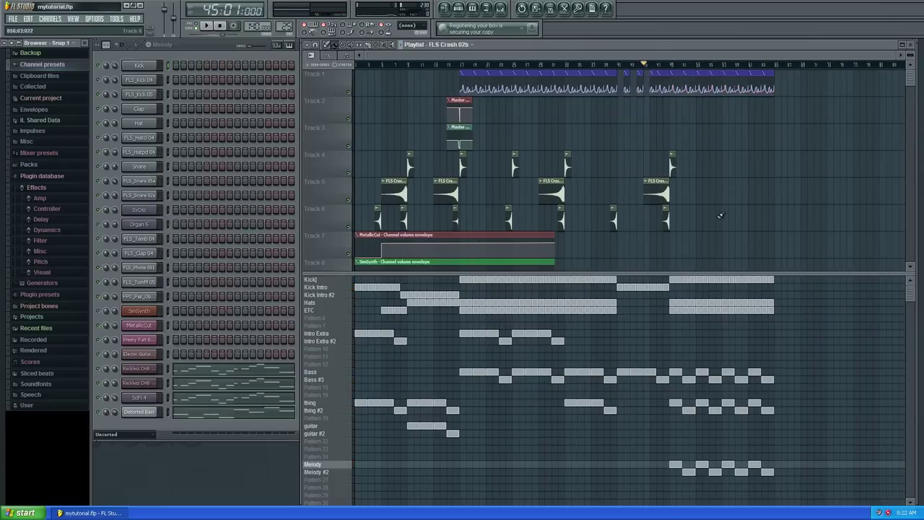
- Place FLS Crash 02b clips at bars 56 and 64, FLS Crash 01a at bar 61 and FLS Crash 01b at bar 65
left_click(719, 215)
left_click(662, 186)
left_click(756, 190)
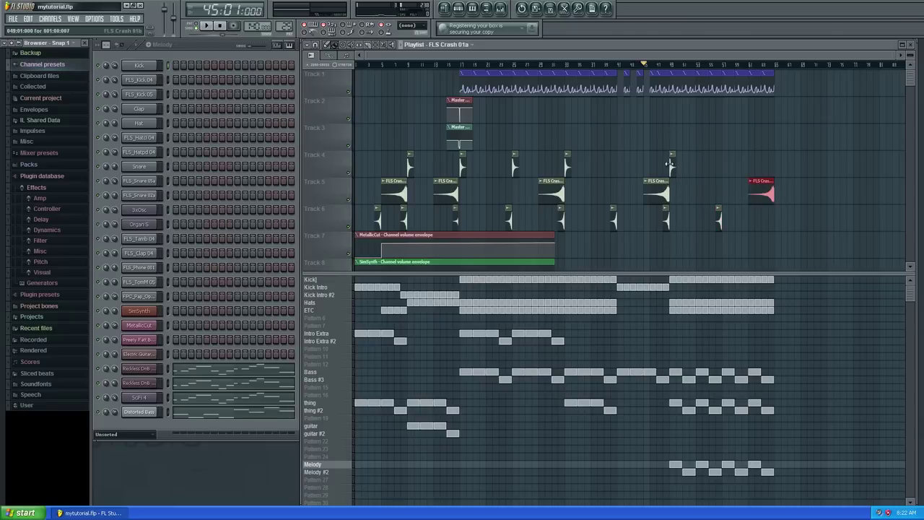
left_click(780, 162)
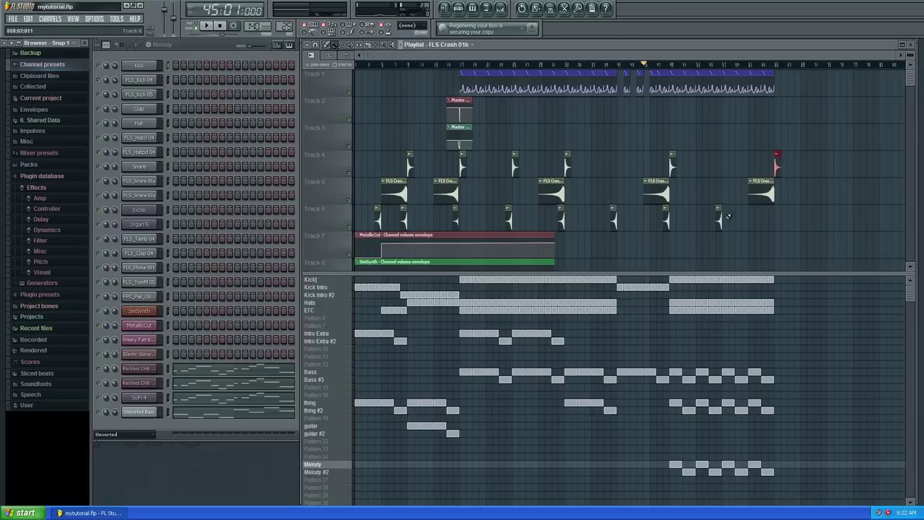
left_click(770, 216)
- Paint the Kick, Hats and ETC patterns from bar 65 to 81
left_click_drag(778, 279, 846, 279)
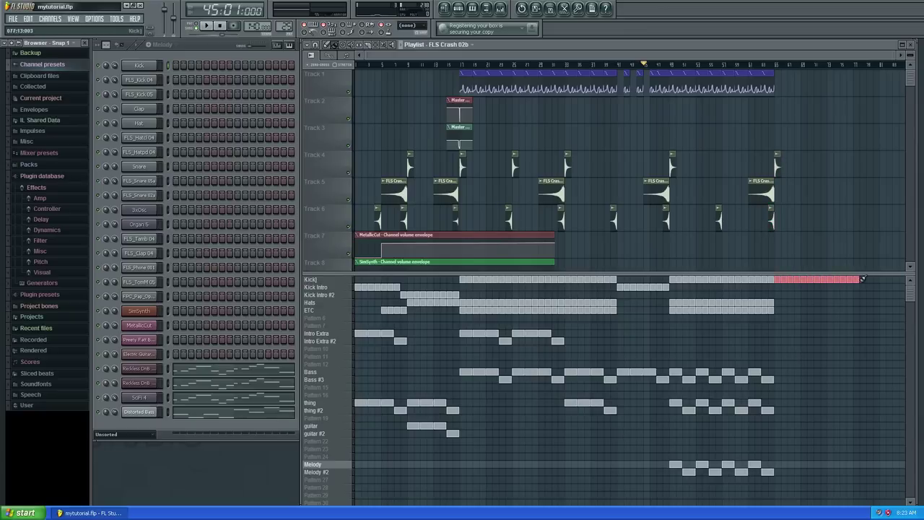
left_click_drag(776, 301, 872, 301)
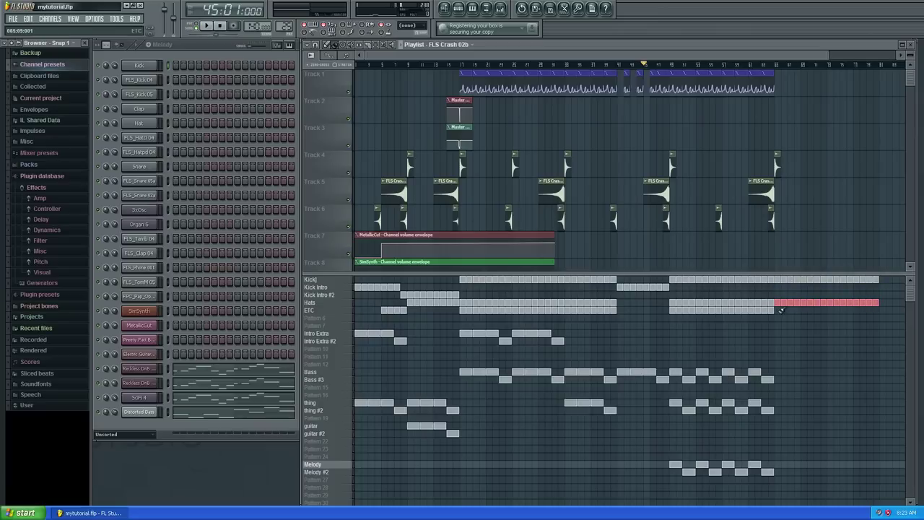
left_click_drag(780, 311, 873, 309)
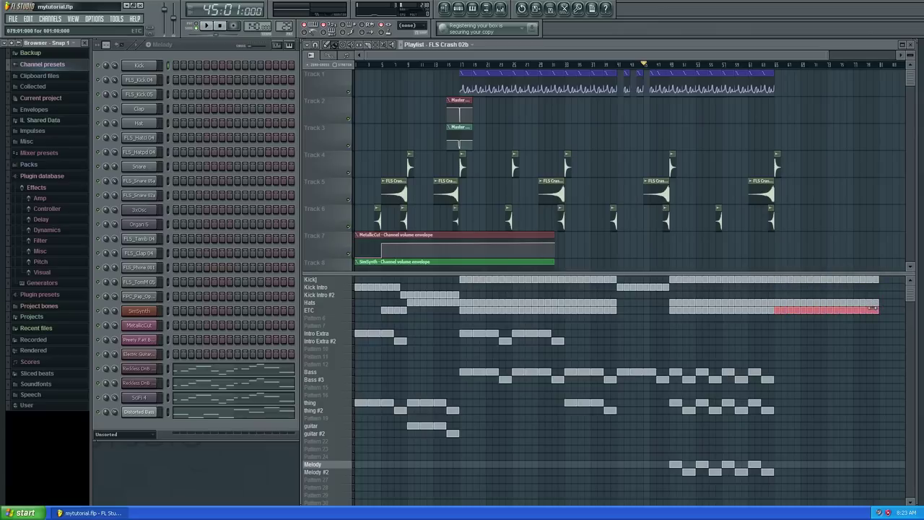
- Lay Bass, thing and guitar clips from bar 65 to 81, with Bass #3, thing #2 and guitar #2 at bars 71 and 79
left_click_drag(831, 58, 884, 62)
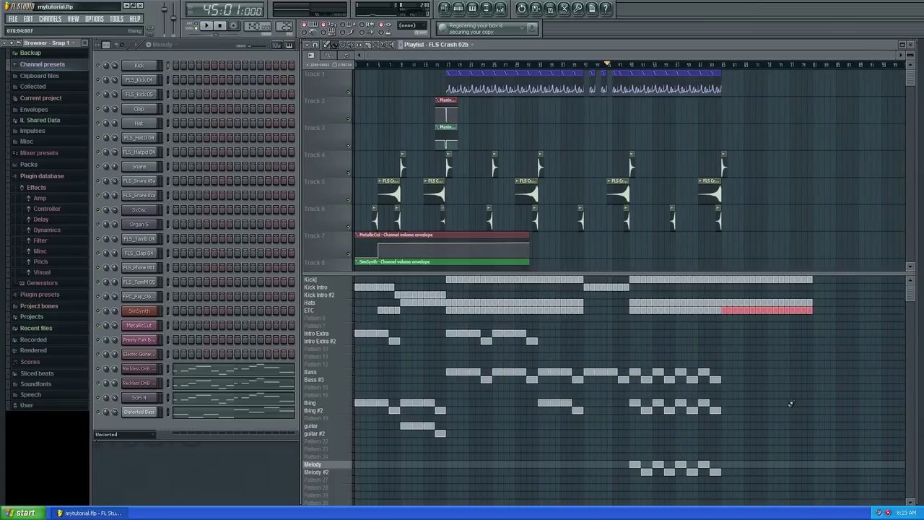
left_click_drag(732, 371, 755, 371)
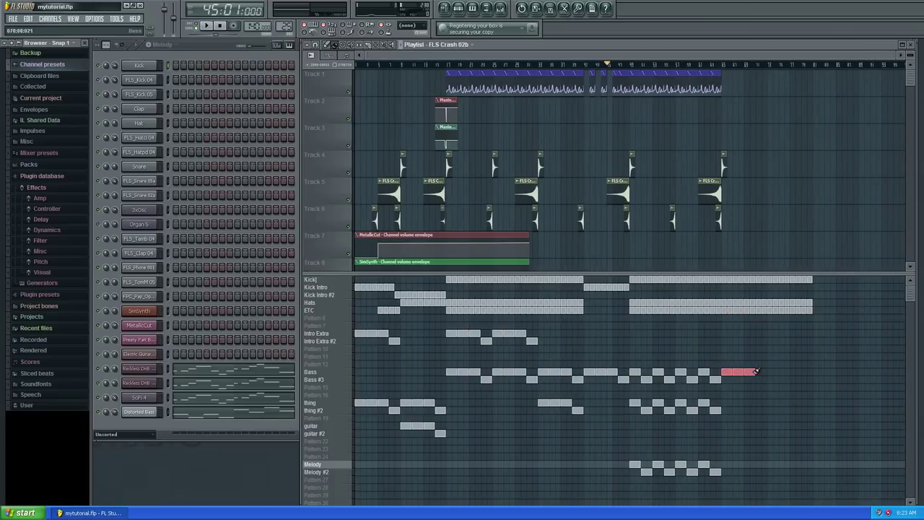
left_click(757, 379)
left_click(769, 371)
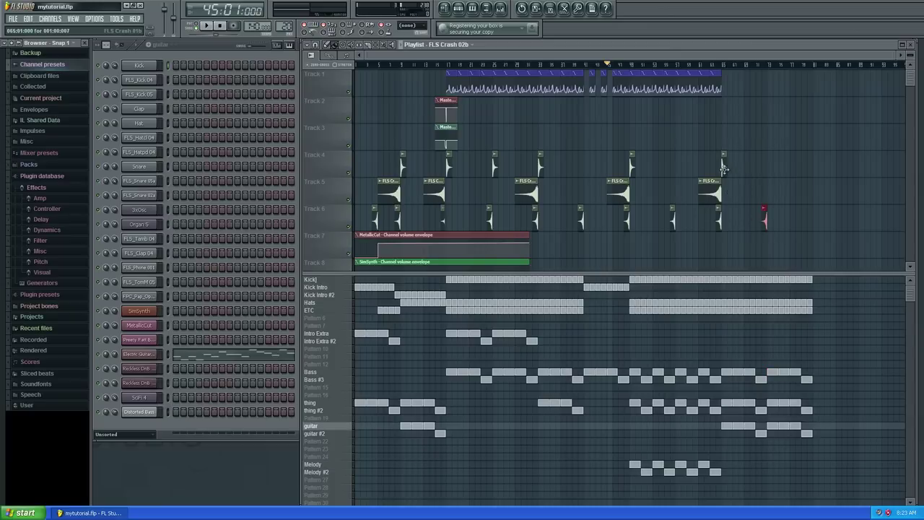
- Place an FLS Crash 01b clip on Track 4 at bar 73 and delete the Kick, Hats and ETC clips from bar 71 to 73
left_click(724, 168)
left_click(770, 168)
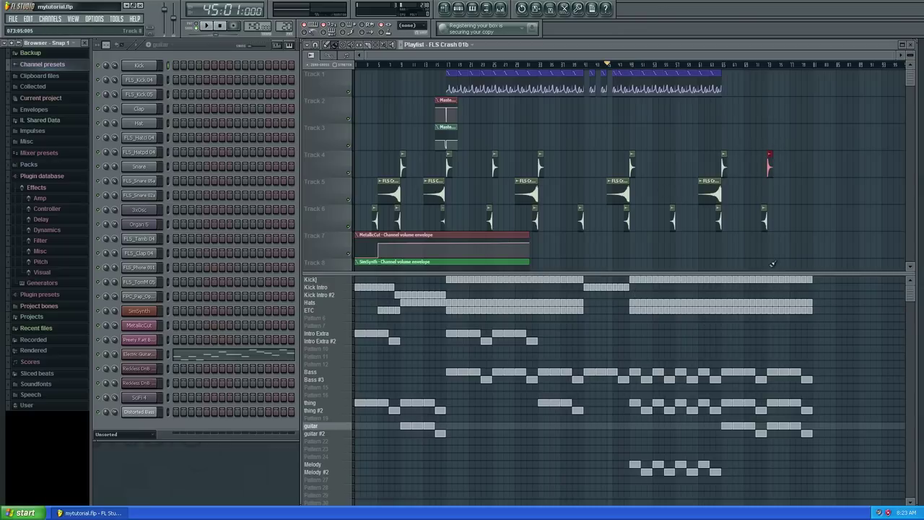
right_click(767, 313)
right_click(766, 281)
right_click(759, 303)
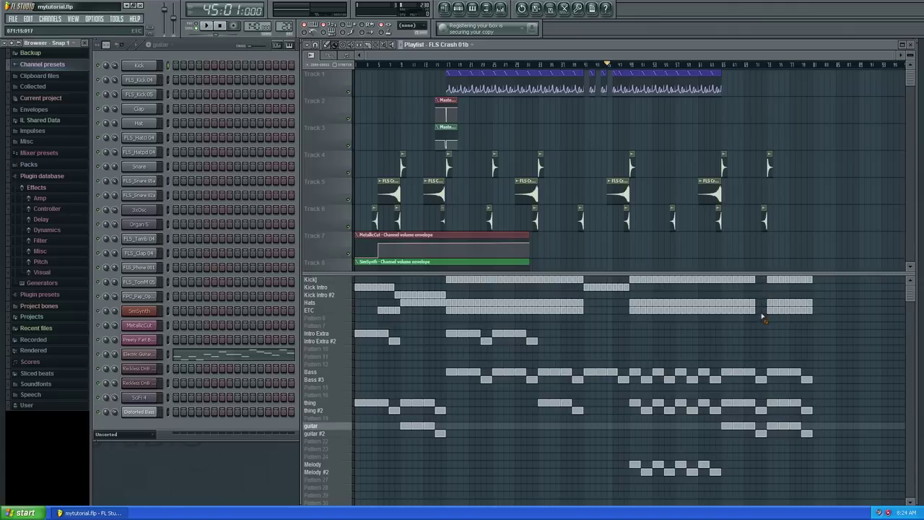
- Play the drum break from bar 68 and refill bar 71 with Kick, Hats and ETC clips
left_click(759, 65)
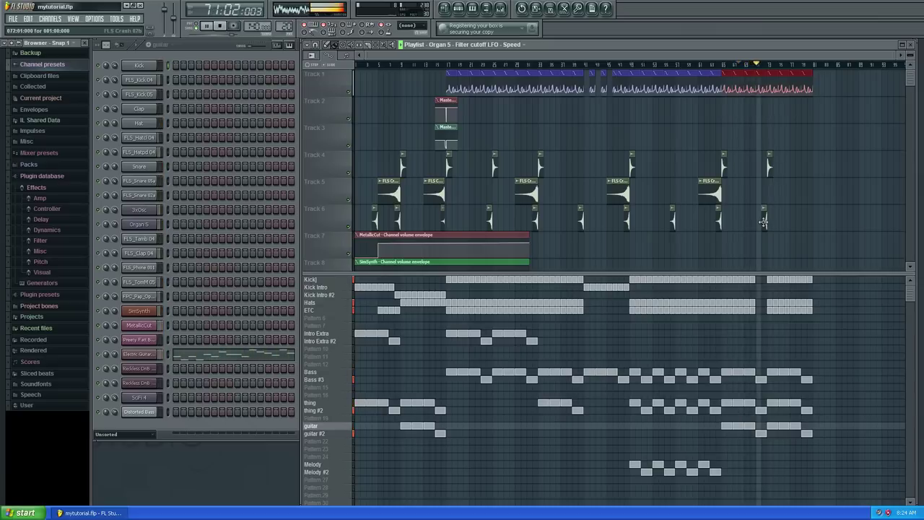
key("space")
left_click(757, 279)
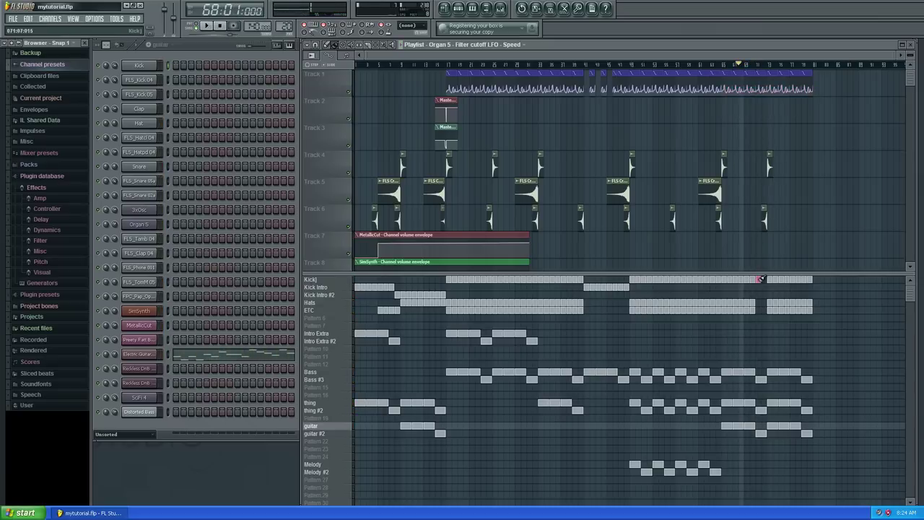
left_click(758, 303)
key("space")
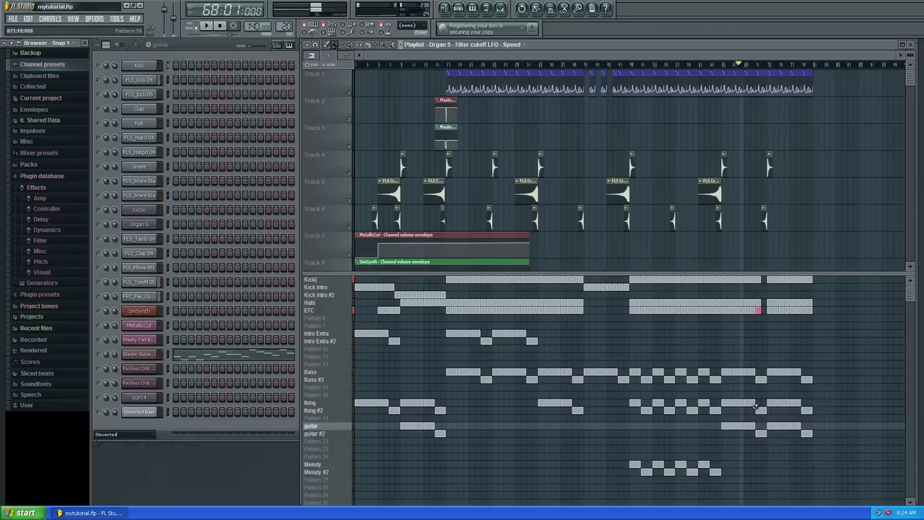
- Delete the thing and thing #2 clips from bar 65 to 73 and play the transition from bar 72
right_click(726, 405)
key("space")
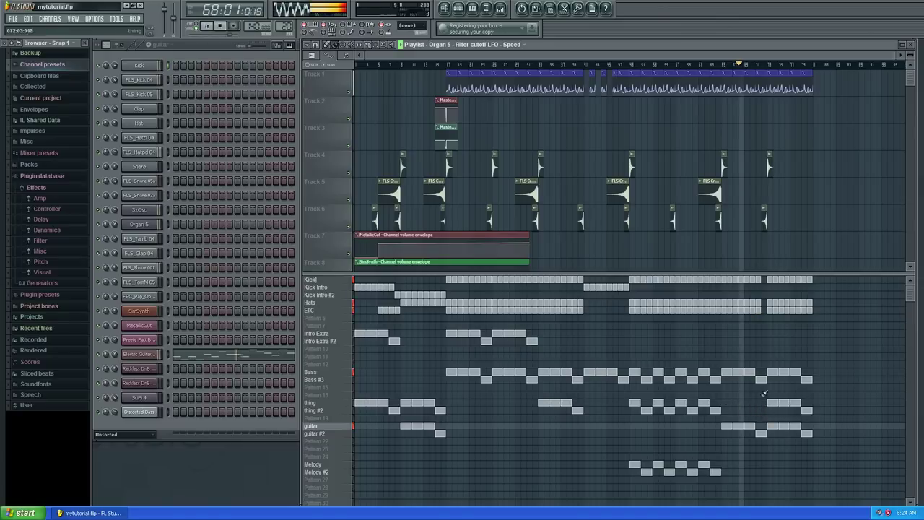
left_click(768, 66)
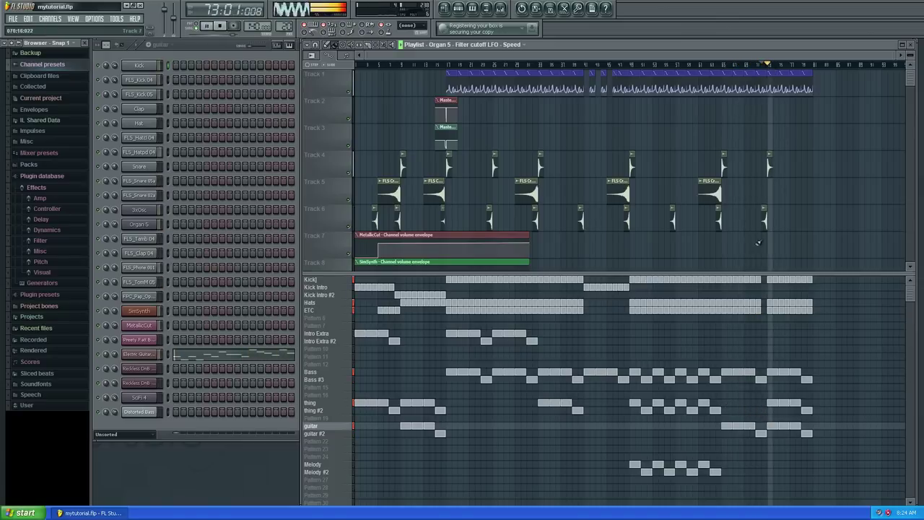
key("space")
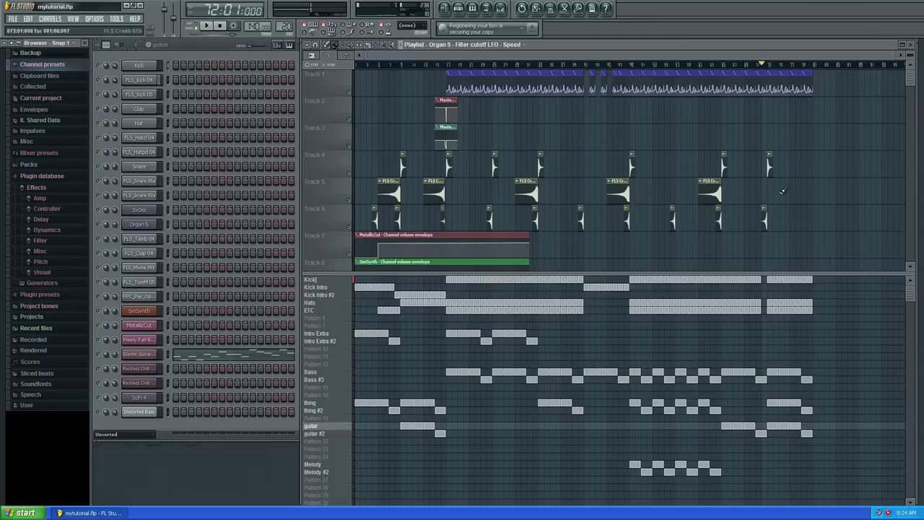
- Continue the drums, bass, thing, guitar and melody patterns from bar 81 to 97, and extend the Organ 5 filter LFO speed automation to bar 97
scroll(732, 193, "right", 3)
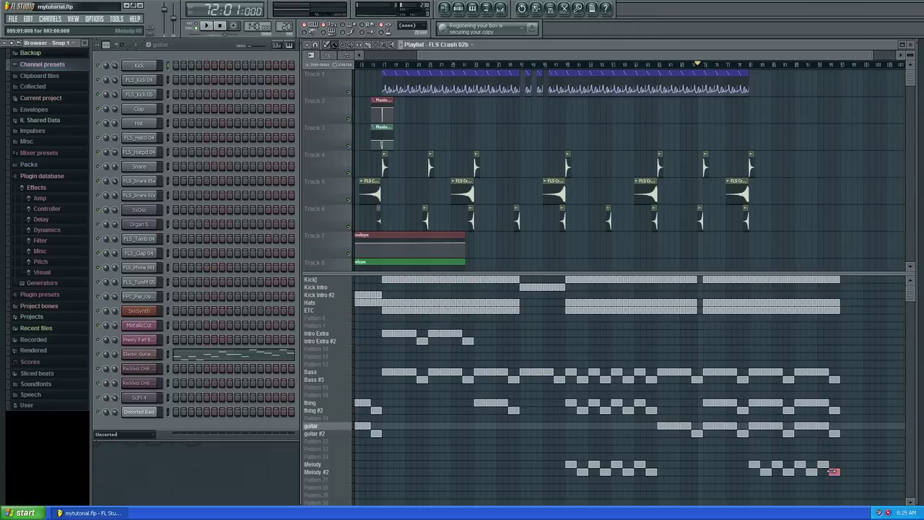
key("space")
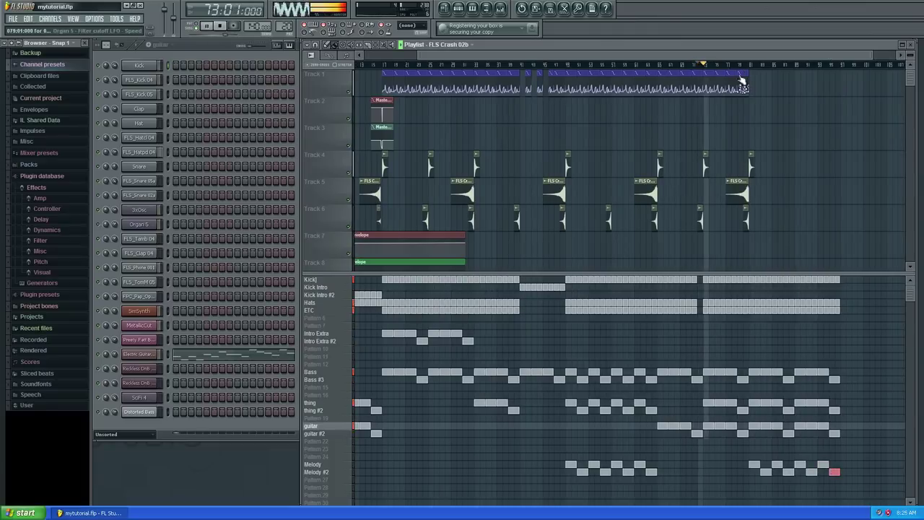
left_click_drag(748, 73, 839, 75)
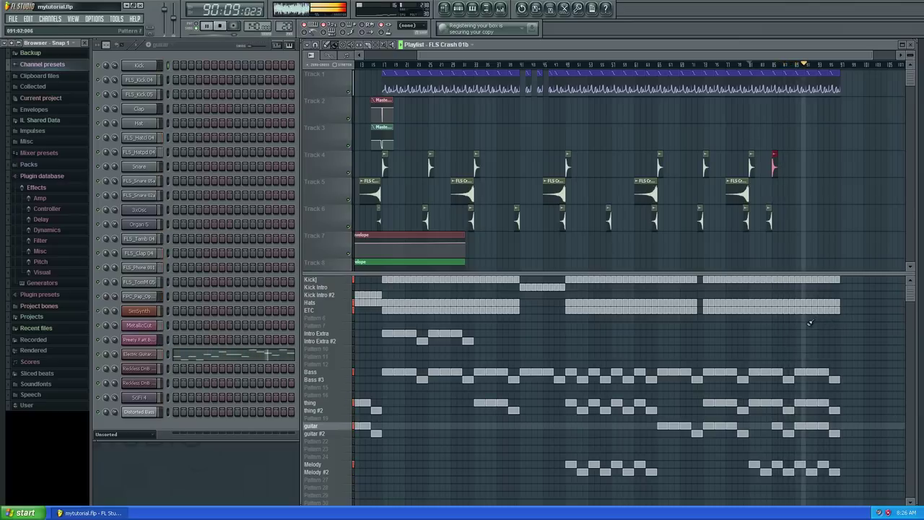
- Clear the Hats, ETC, Bass, thing and guitar clips from bar 89 to 91, add FLS Crash 02b at bar 90, and play from bar 88
key("space")
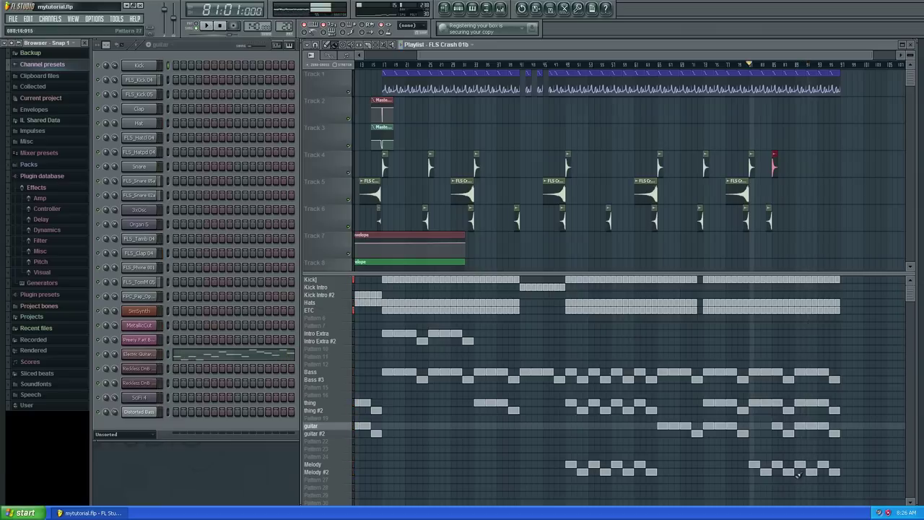
key("space")
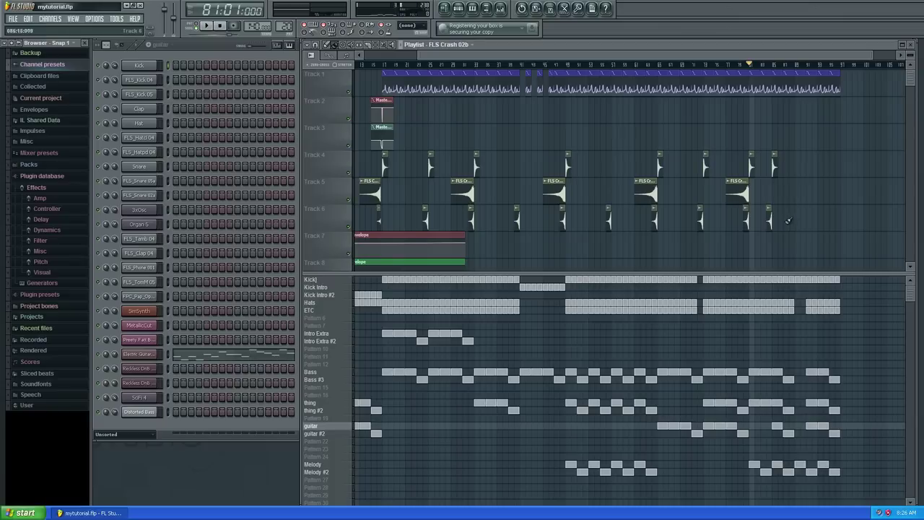
left_click(807, 221)
left_click(790, 66)
key("space")
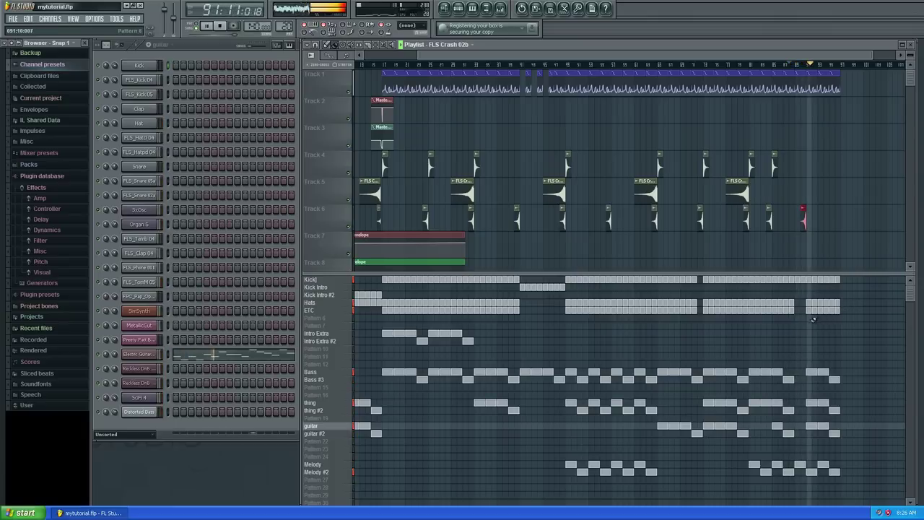
- Clear the Hats, ETC, Bass, thing and guitar clips from bar 91 to 93 and move the last FLS Crash 02b clip to bar 92
key("space")
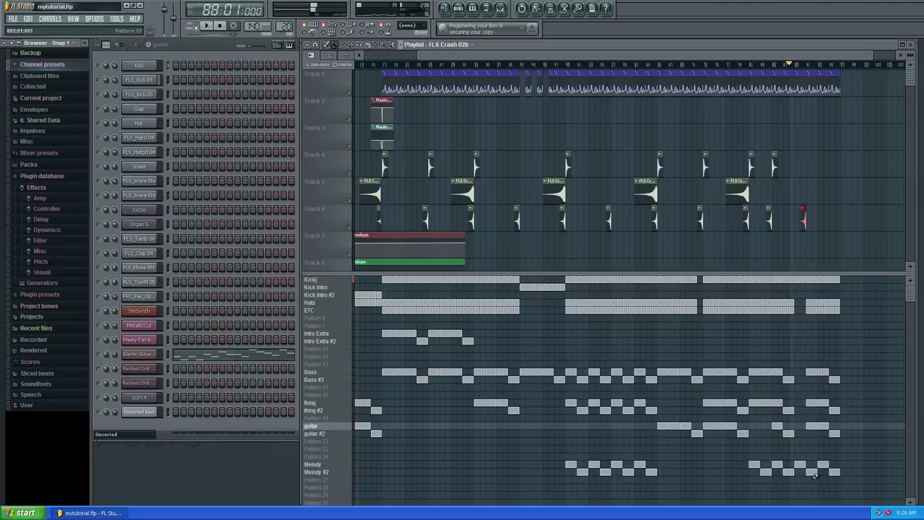
mouse_move(808, 436)
left_mouse_down()
mouse_move(809, 310)
mouse_move(803, 374)
left_mouse_up()
left_click_drag(802, 211, 815, 215)
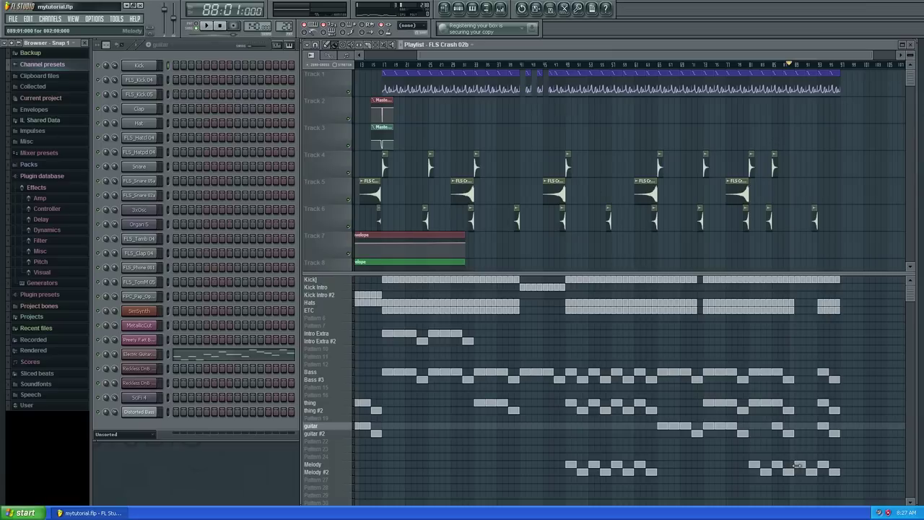
- Play the Melody pattern on its own to listen to how its instrument channels sound together
left_click(323, 466)
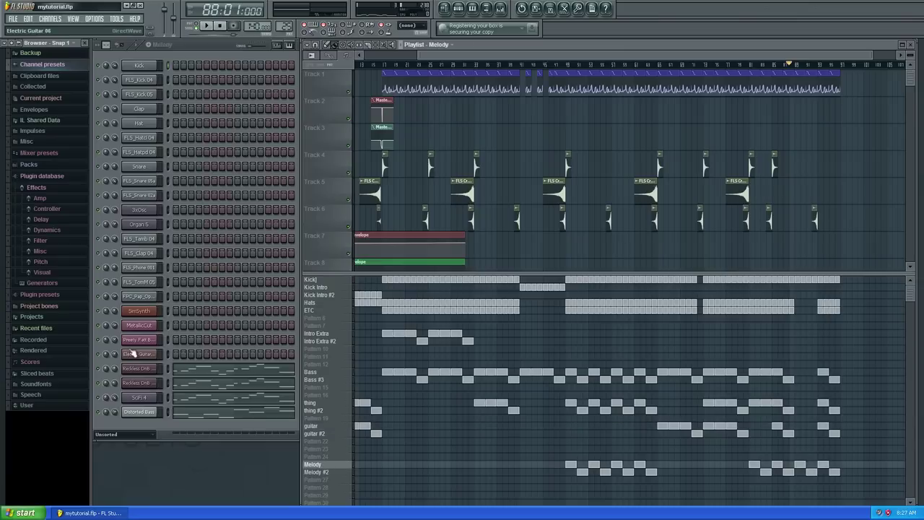
left_click(206, 26)
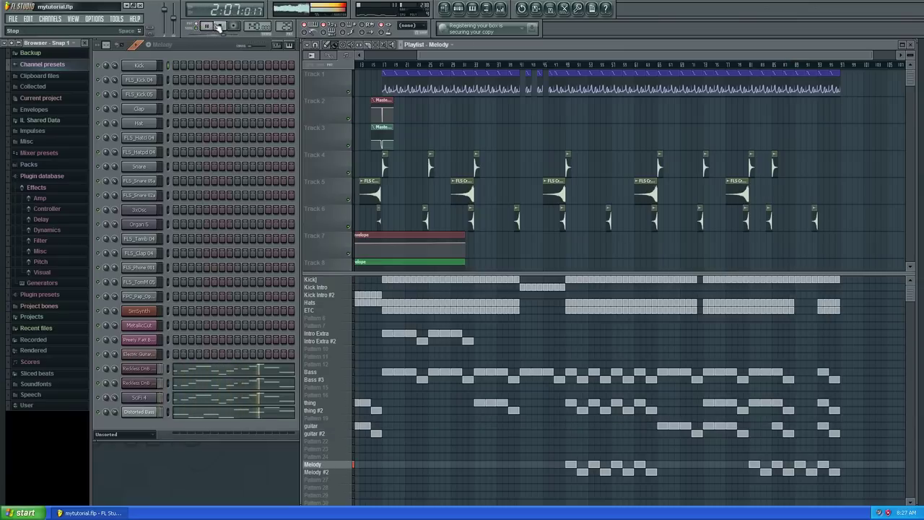
left_click(218, 26)
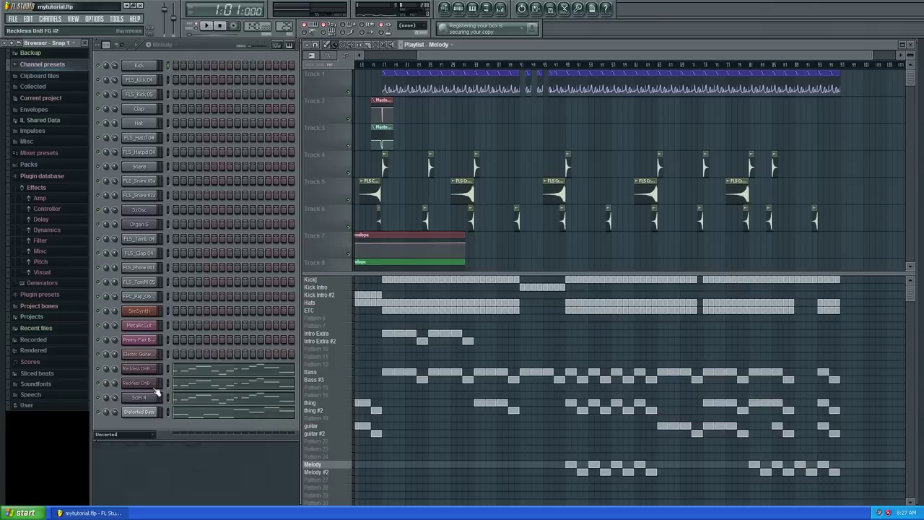
left_click(104, 391)
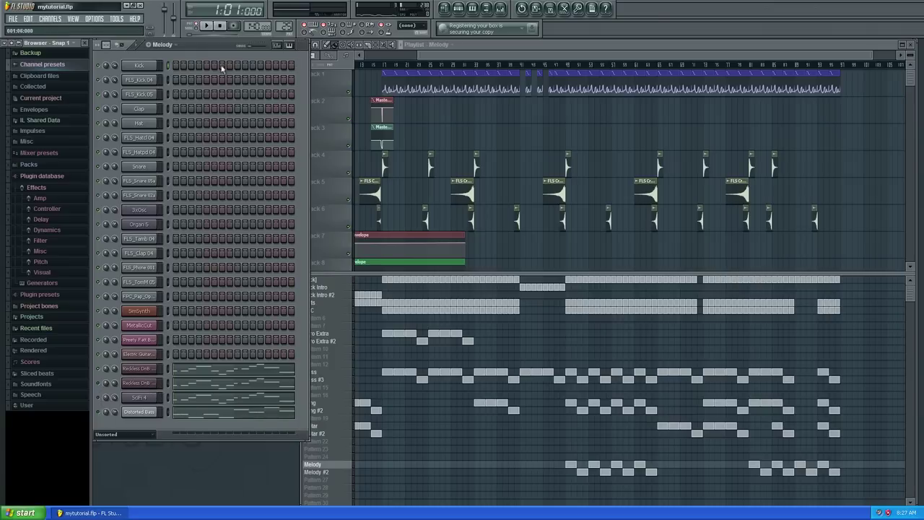
key("space")
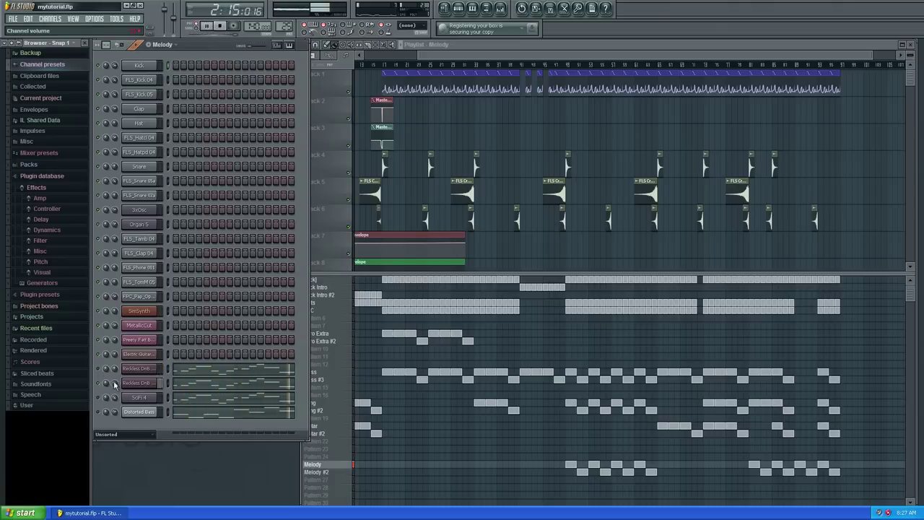
- Stop playback and route the second Reckless DnB channel to mixer insert 18
key("space")
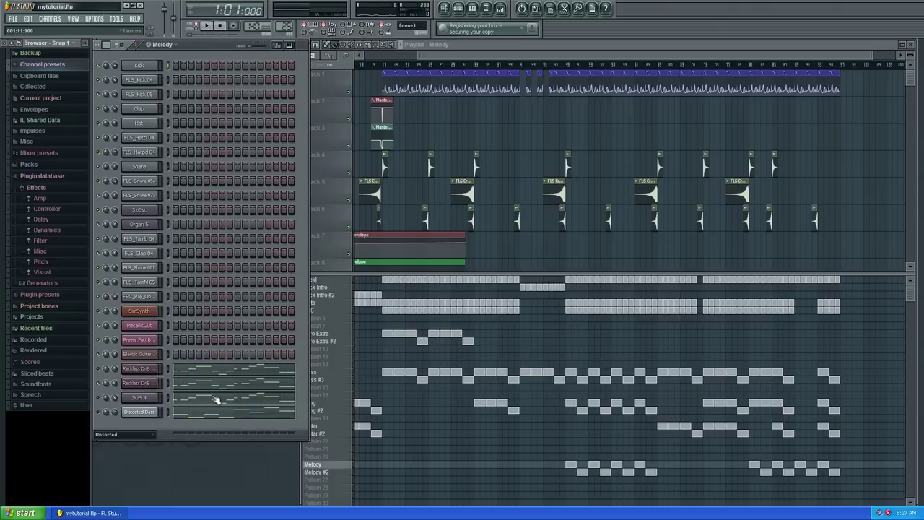
left_click(146, 384)
left_click(619, 88)
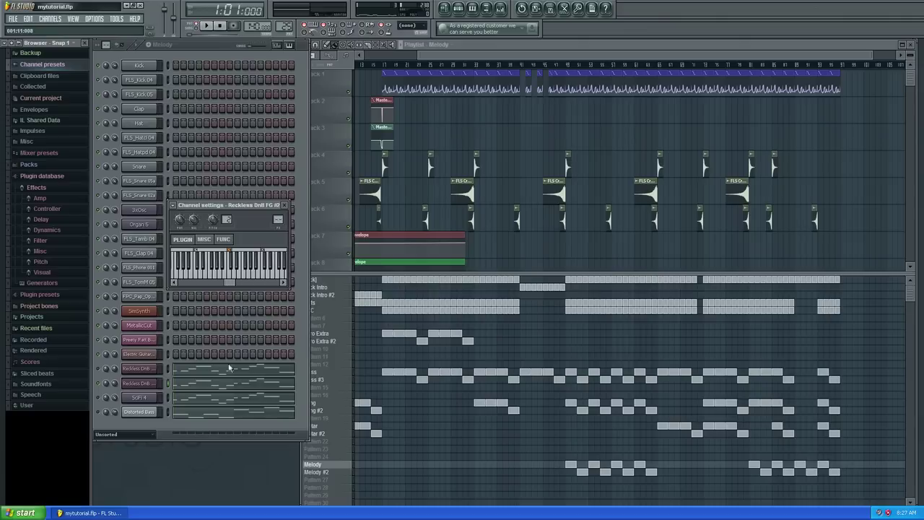
scroll(278, 219, "up", 4)
left_click(278, 219)
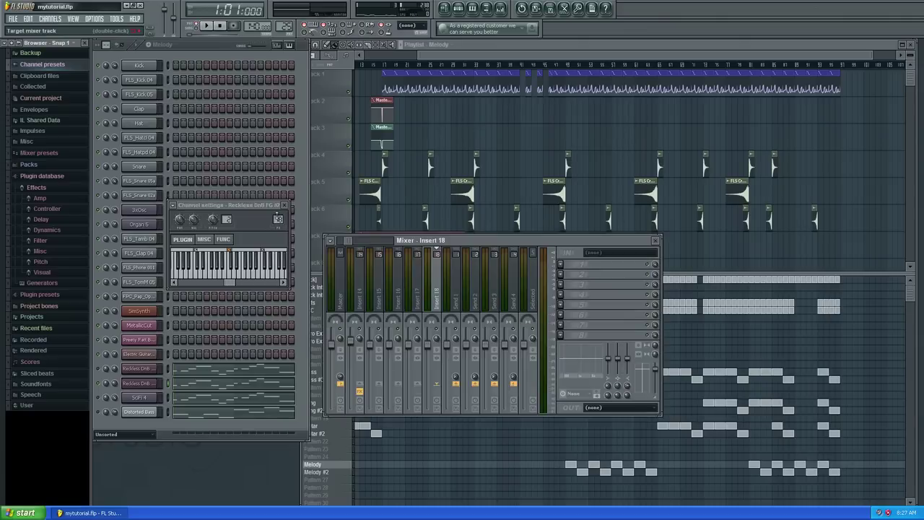
- Look through the effects available for insert 18's first slot and the Reckless DnB channel's miscellaneous settings
left_click(560, 266)
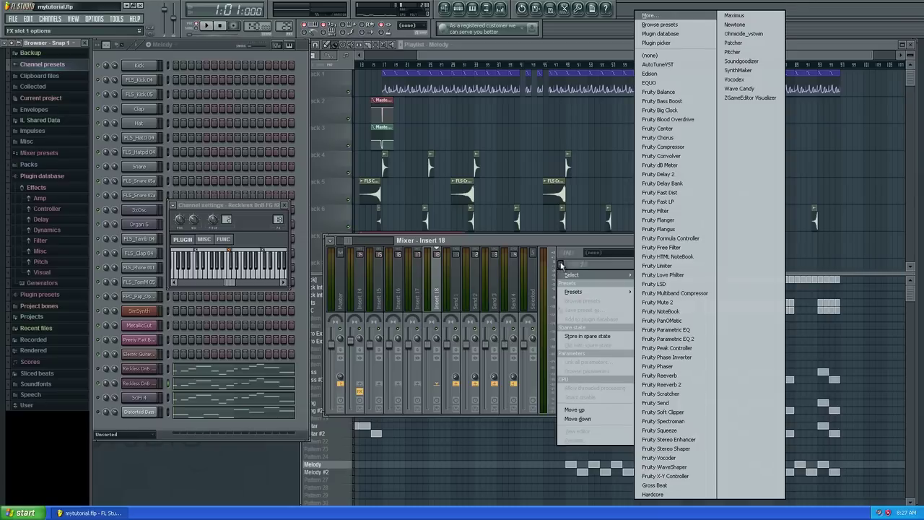
left_click(592, 255)
left_click(658, 241)
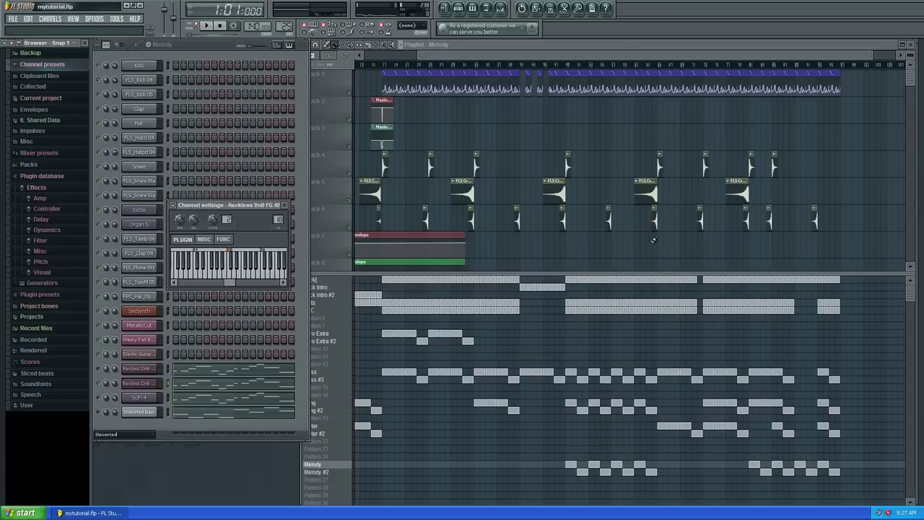
left_click(204, 239)
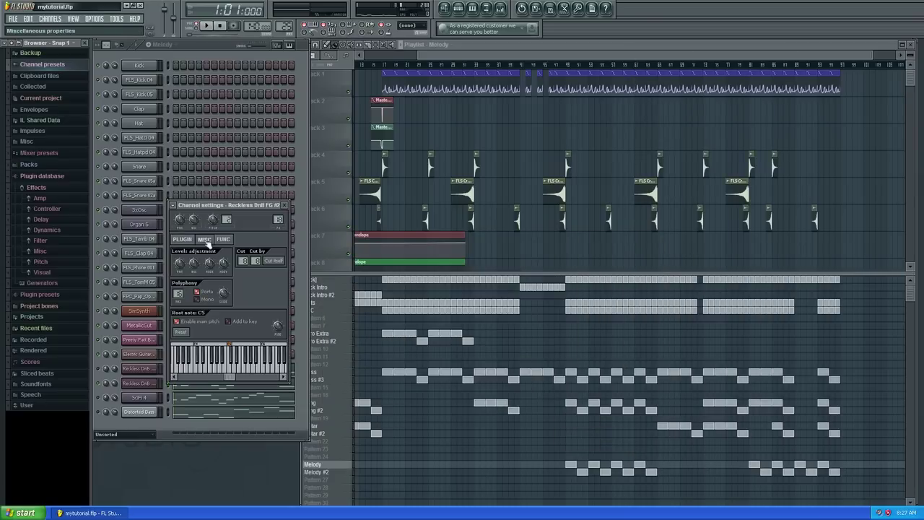
left_click(285, 207)
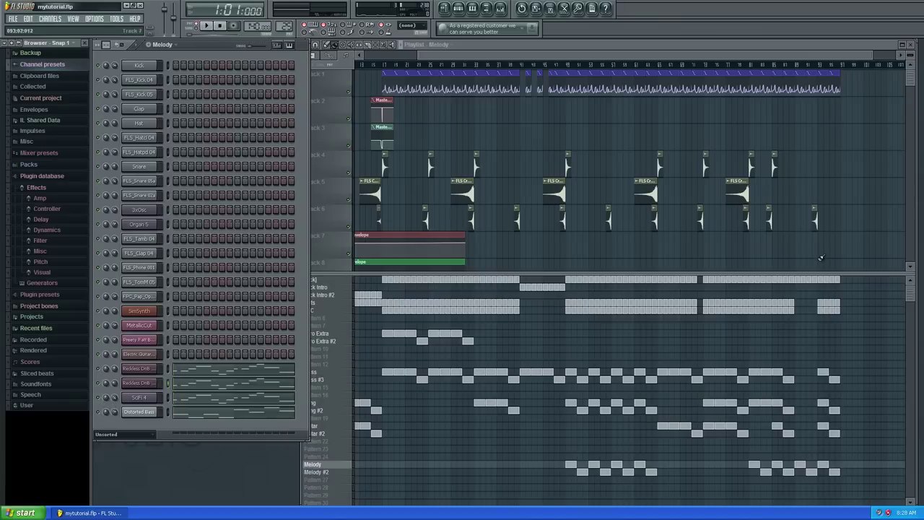
- Place copies of the Master volume and Master pitch automation clips at bar 91 on Tracks 2 and 3
left_click(380, 105)
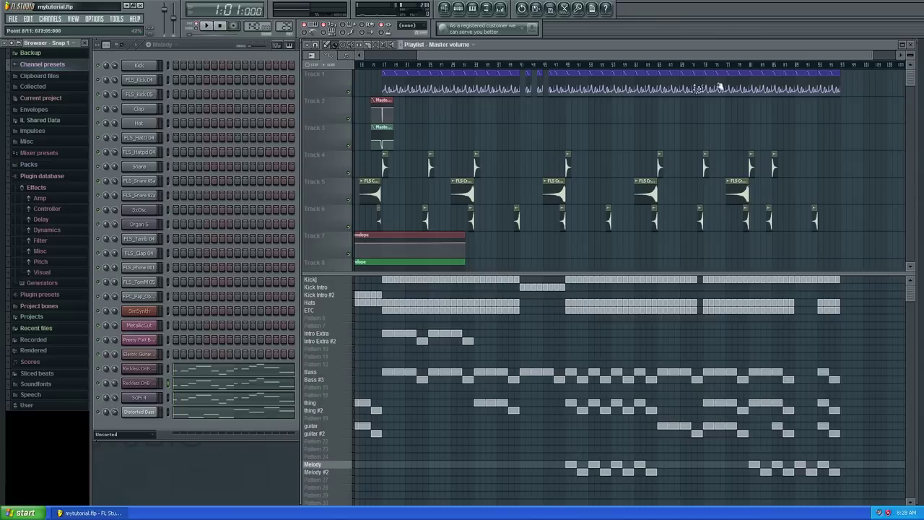
left_click(799, 114)
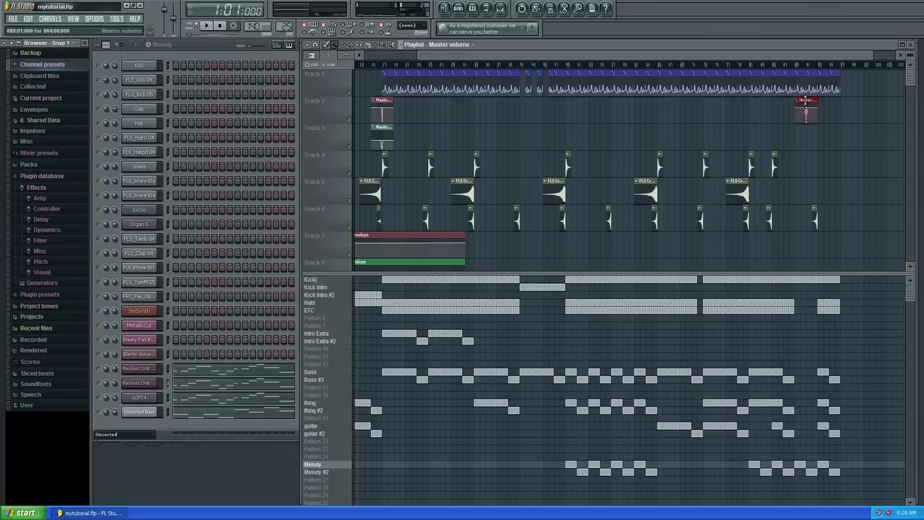
left_click_drag(804, 101, 817, 101)
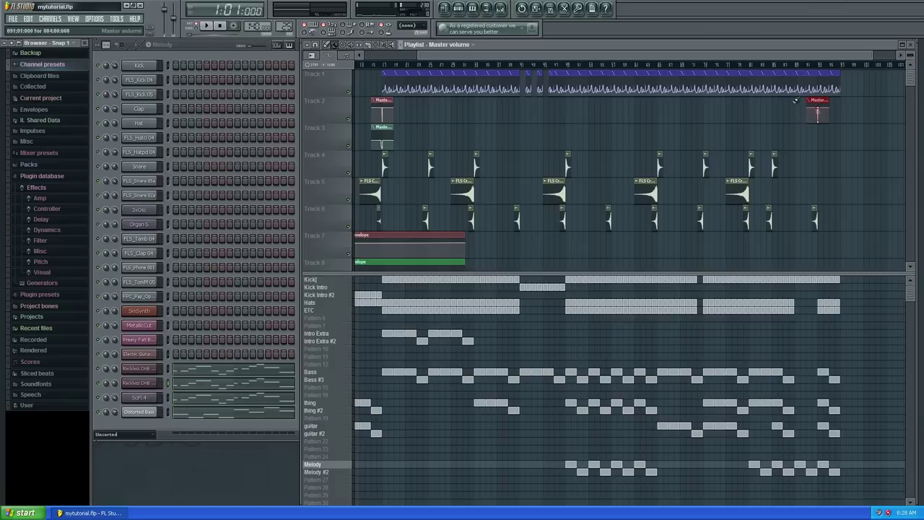
left_click(387, 125)
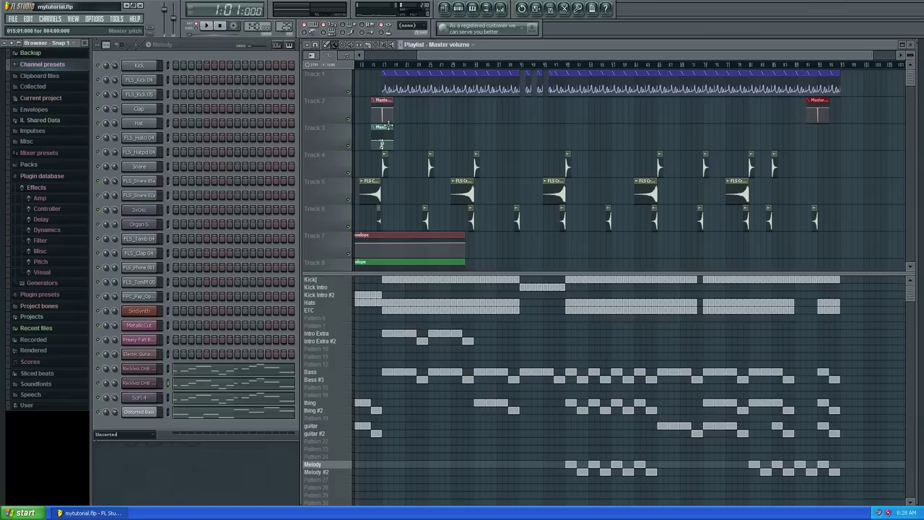
left_click(810, 133)
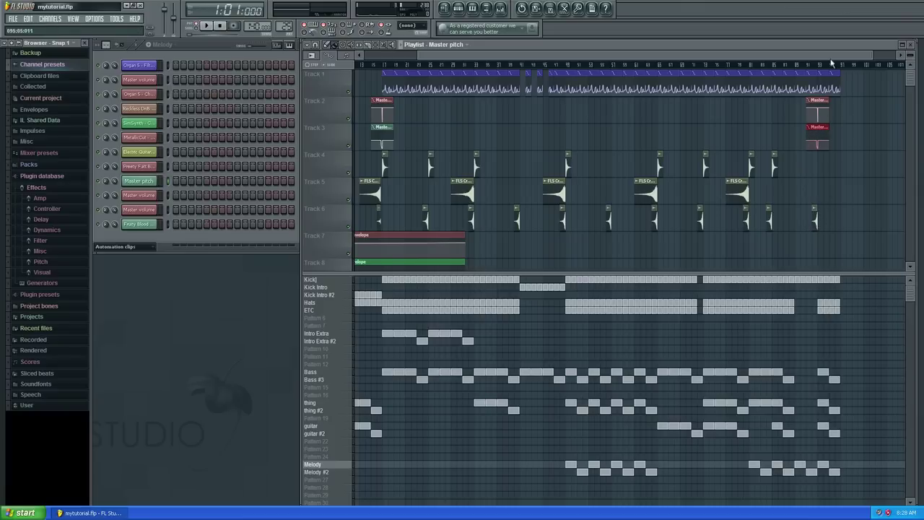
- Shorten the last FLS Crash 02b clip to end where the master pitch drop starts in bar 92, and play from bar 91
left_click_drag(869, 54, 792, 54)
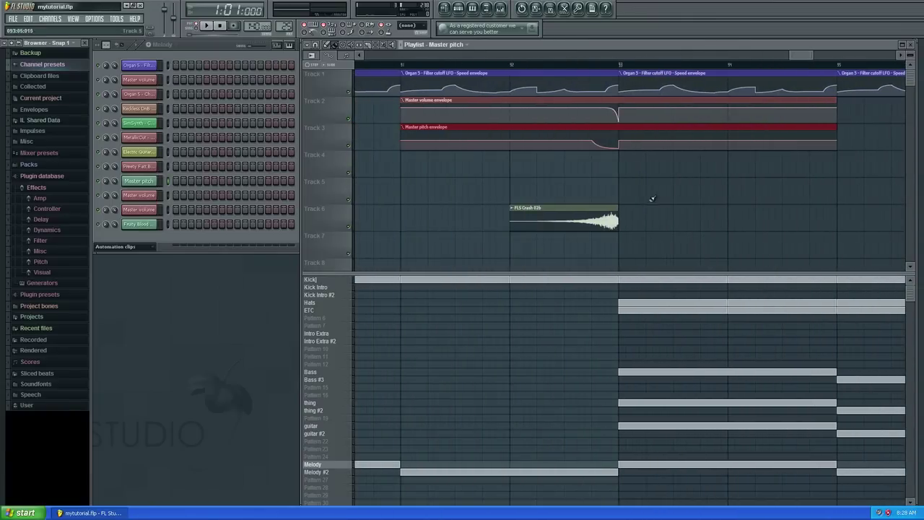
left_click_drag(620, 206, 591, 206)
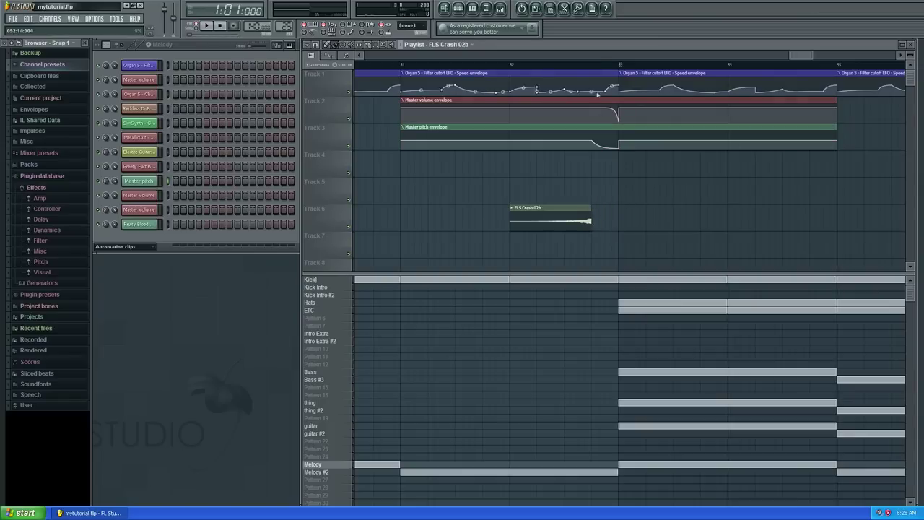
left_click(401, 65)
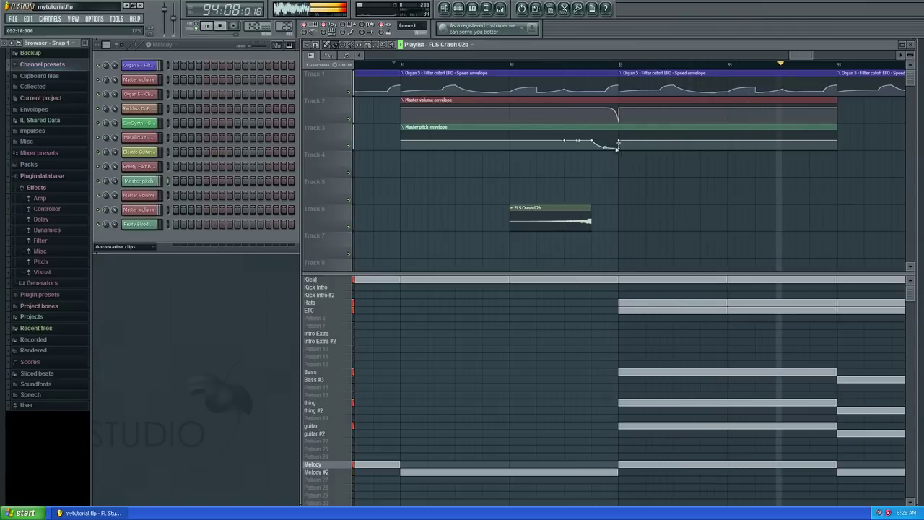
key("space")
- Alternate two-bar Bass and Bass #3 clips from bar 97 to 113
left_click_drag(791, 52, 366, 52)
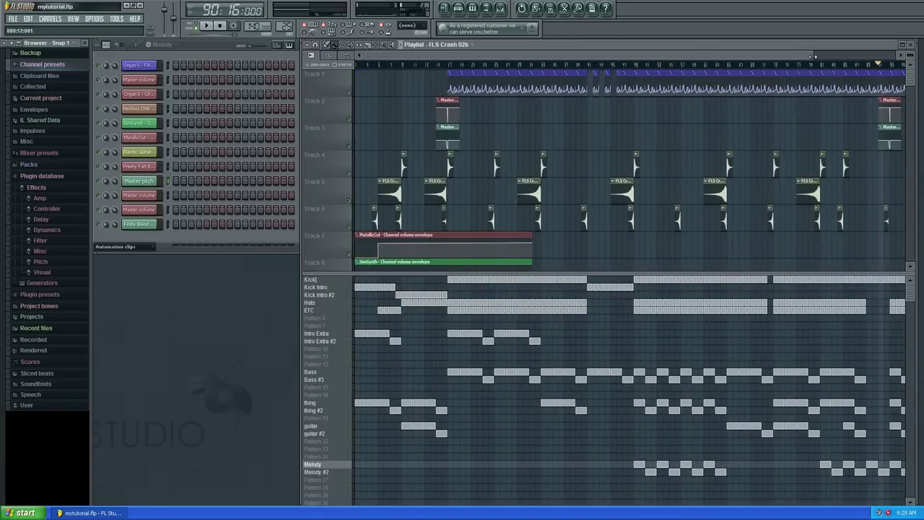
left_click_drag(814, 55, 907, 65)
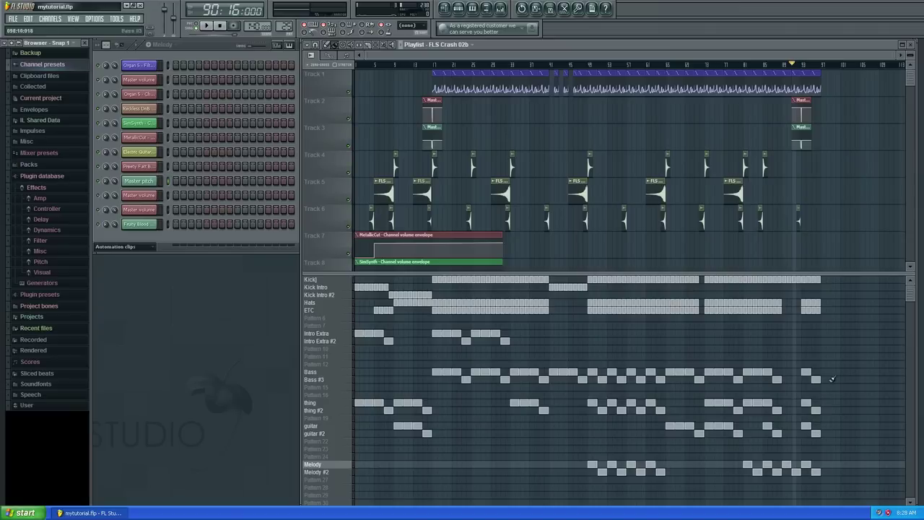
left_click(825, 372)
left_click(834, 378)
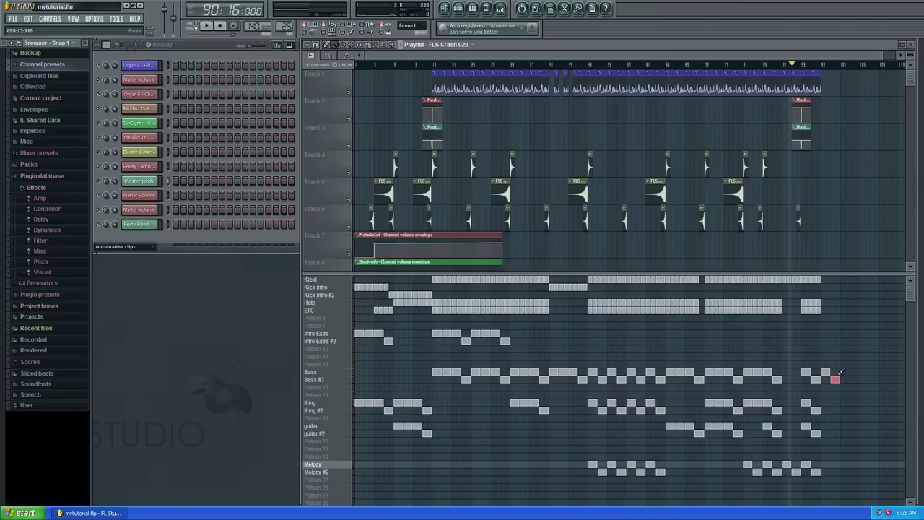
left_click(844, 371)
left_click(853, 379)
left_click(860, 372)
left_click_drag(859, 372, 864, 372)
left_click(874, 379)
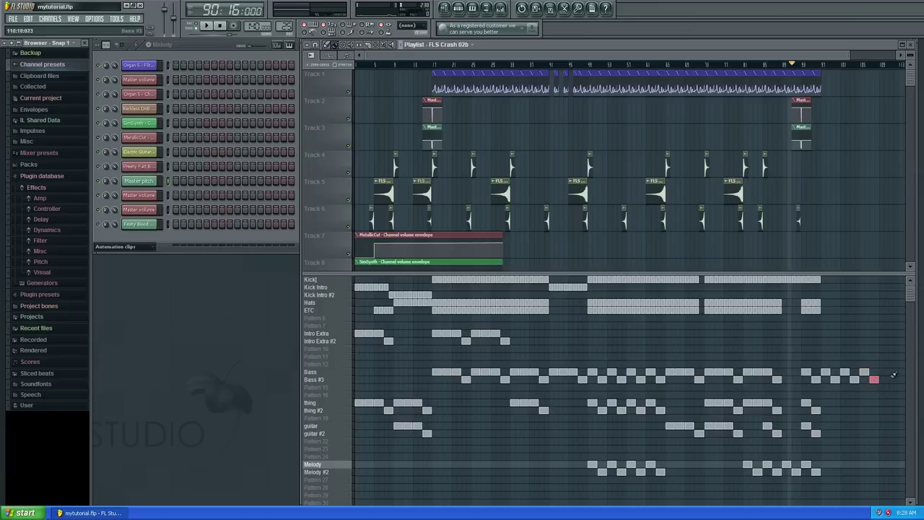
left_click(883, 372)
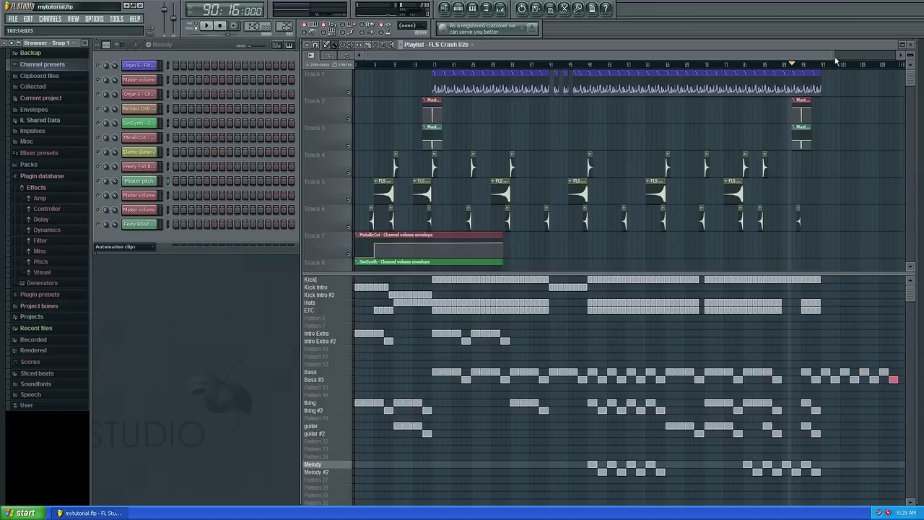
- Extend the Organ 5 filter cutoff LFO speed automation on Track 1 from bar 97 to 113
left_click_drag(834, 55, 889, 55)
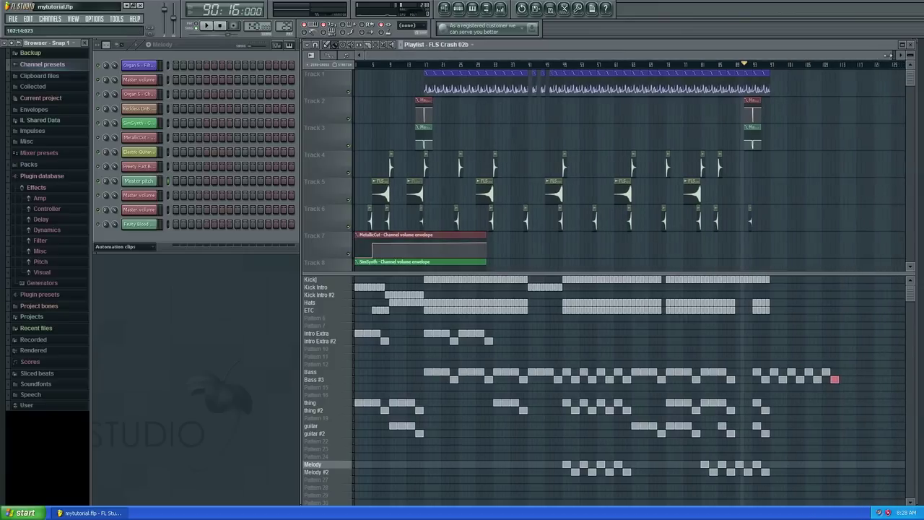
right_click(767, 75)
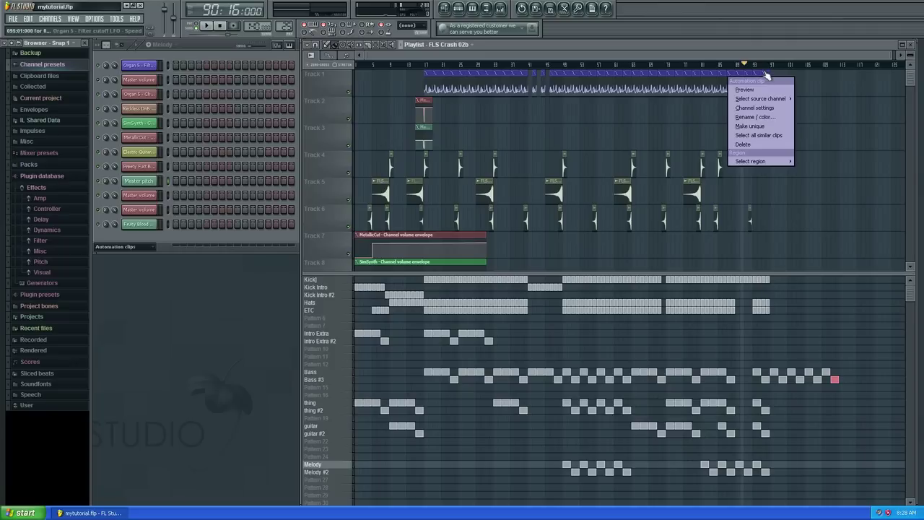
left_click(767, 75)
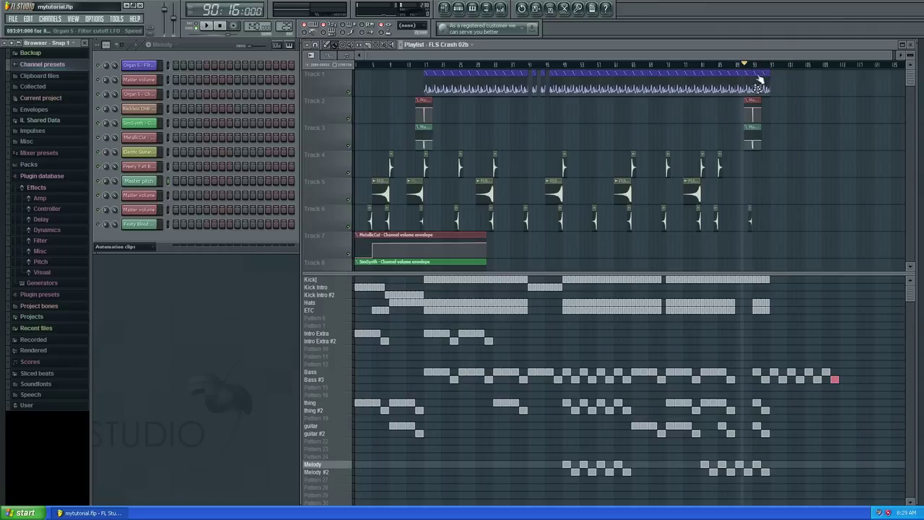
left_click_drag(758, 73, 839, 73)
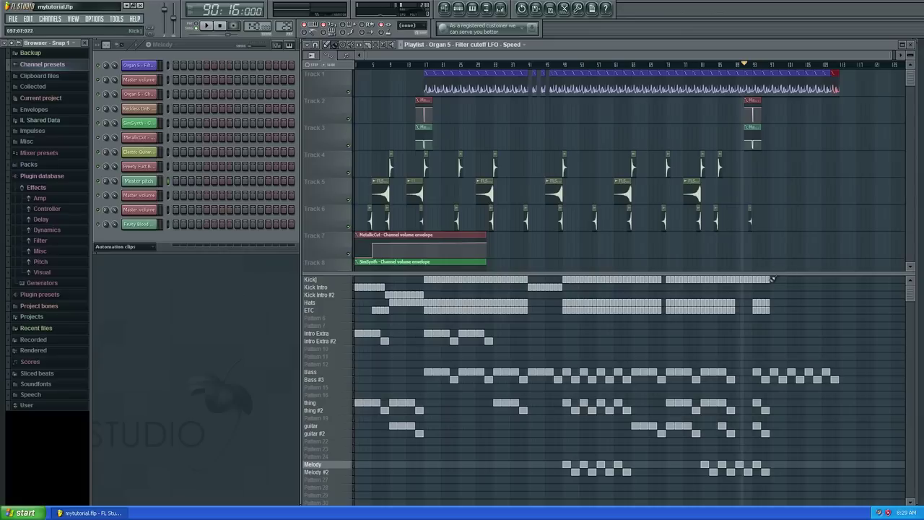
- Fill bars 97 to 113 with the Kick Intro #2 and Hats patterns
left_click_drag(778, 277, 794, 277)
key("ctrl+z")
left_click(321, 288)
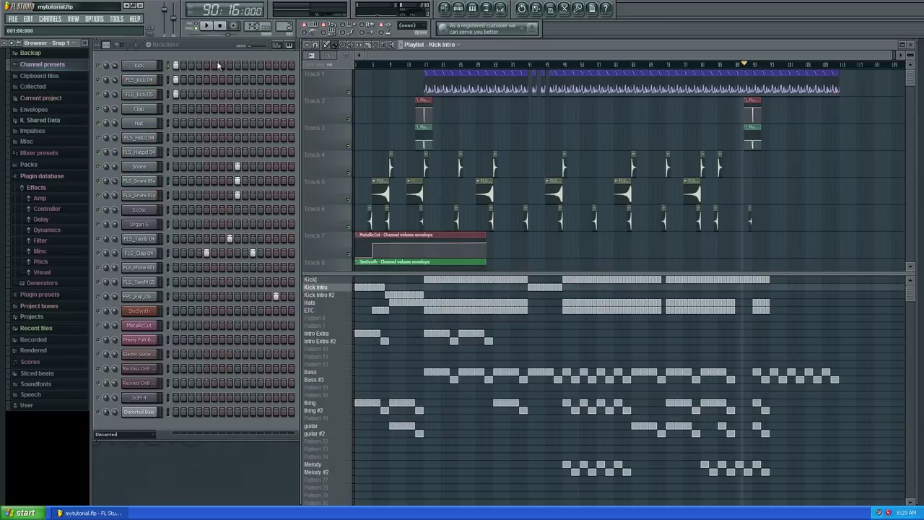
left_click(345, 295)
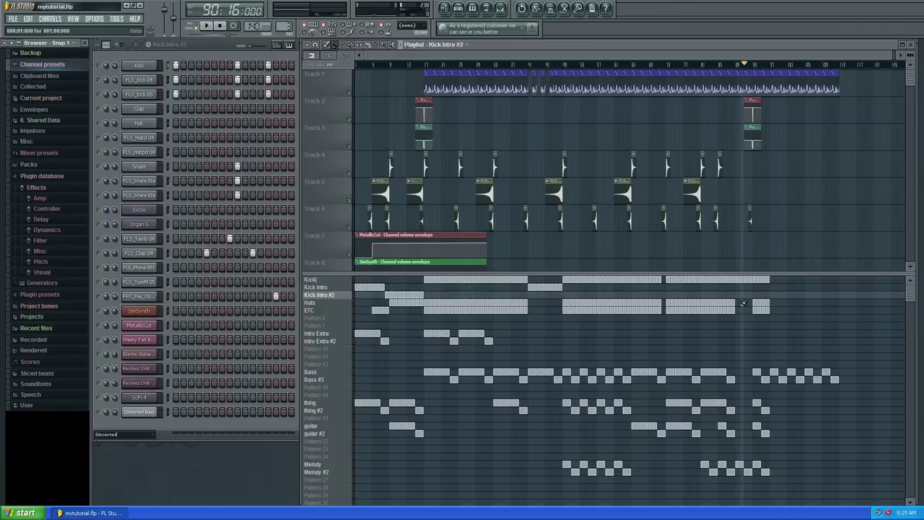
left_click_drag(778, 294, 840, 295)
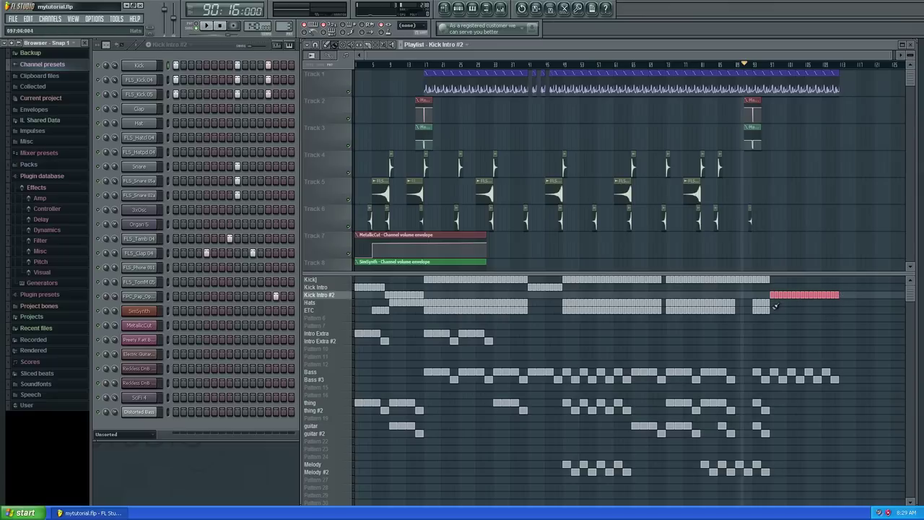
left_click_drag(774, 303, 818, 303)
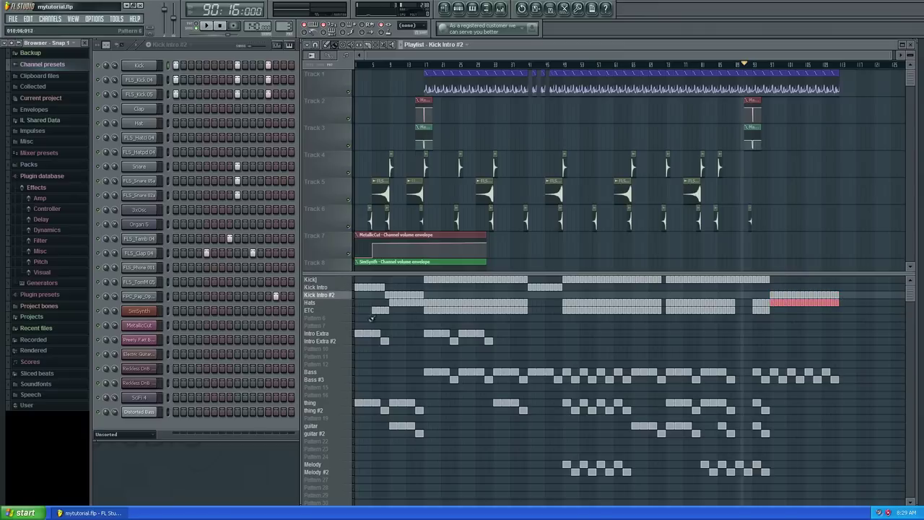
left_click(328, 309)
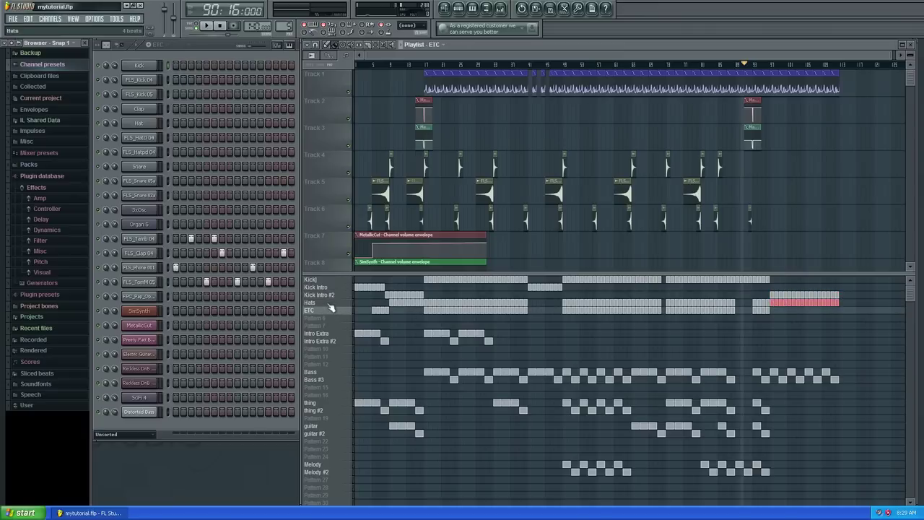
left_click(323, 297)
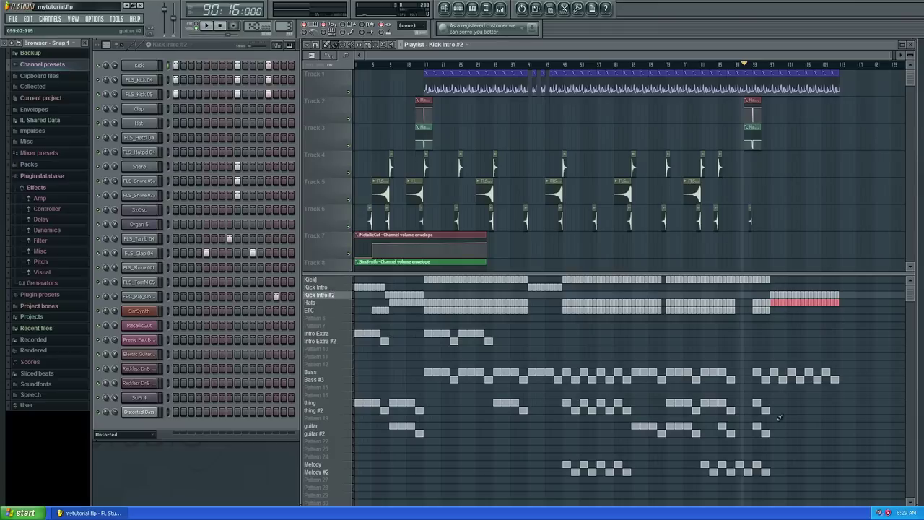
- Alternate two-bar thing and thing #2 clips from bar 97 to 113
left_click(774, 402)
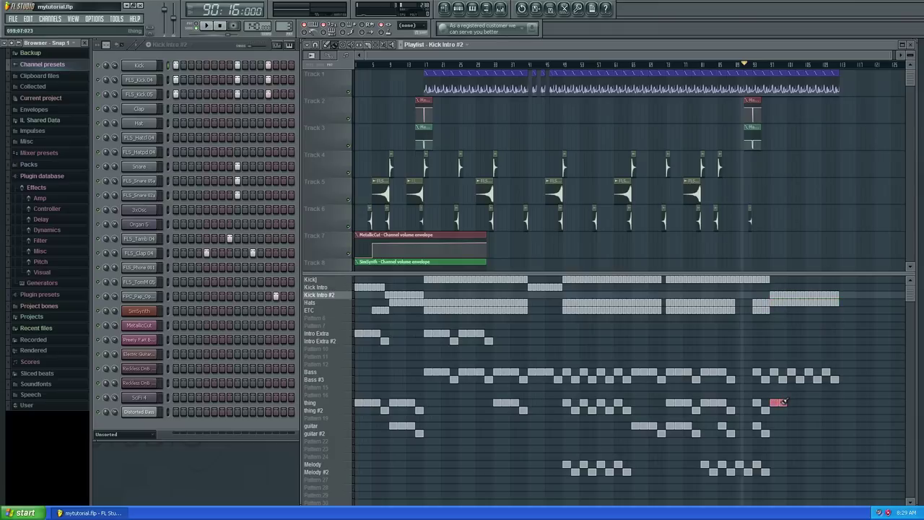
left_click(782, 410)
left_click(790, 403)
left_click(799, 410)
left_click(803, 402)
left_click(808, 402)
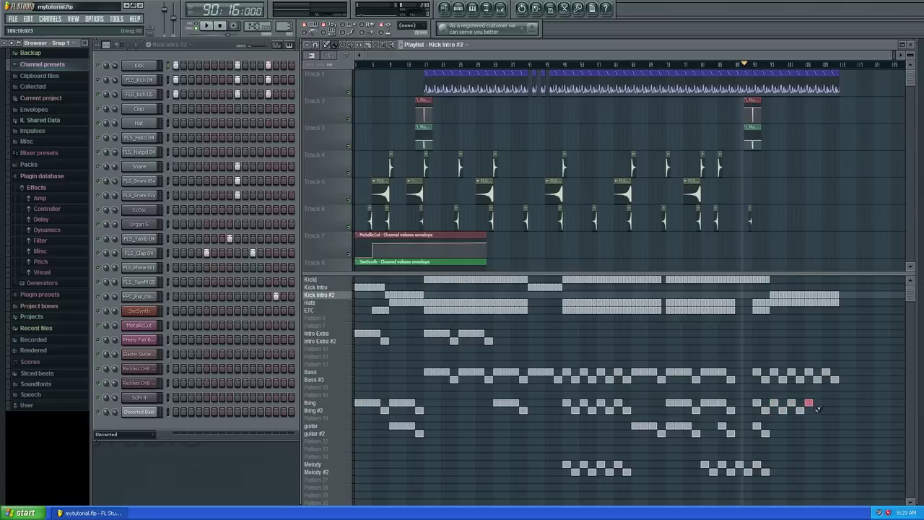
left_click(817, 410)
left_click(826, 403)
left_click(835, 410)
- Alternate two-bar guitar and guitar #2 clips from bar 97 to 113
left_click(772, 426)
left_click(783, 433)
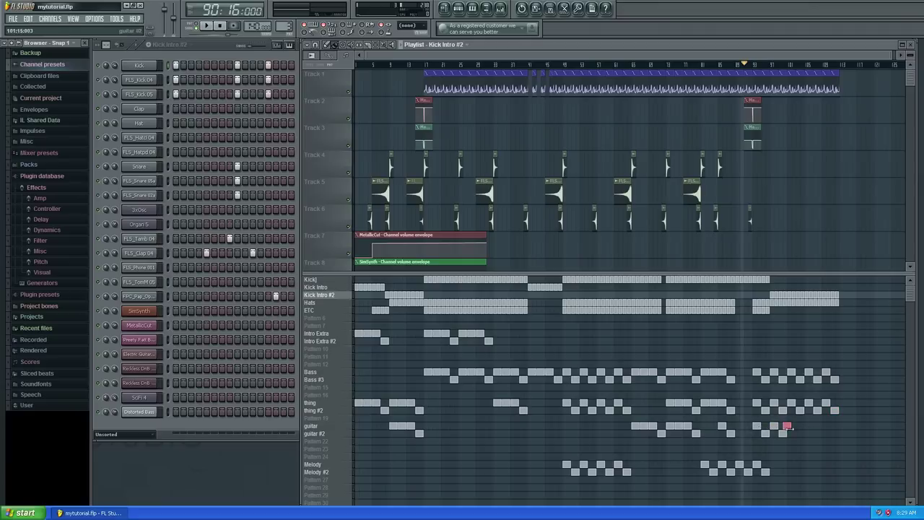
left_click(791, 426)
left_click(800, 433)
left_click(808, 425)
left_click(817, 433)
left_click(826, 426)
left_click(834, 433)
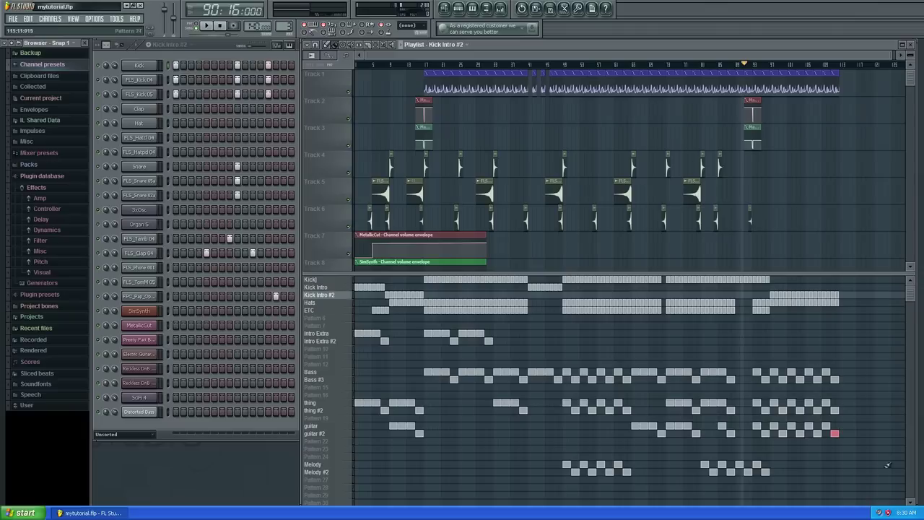
- Clear the guitar #2 clips from bar 93 to 113 and repaint two-bar guitar clips every four bars from bar 93
left_click_drag(841, 432, 727, 434)
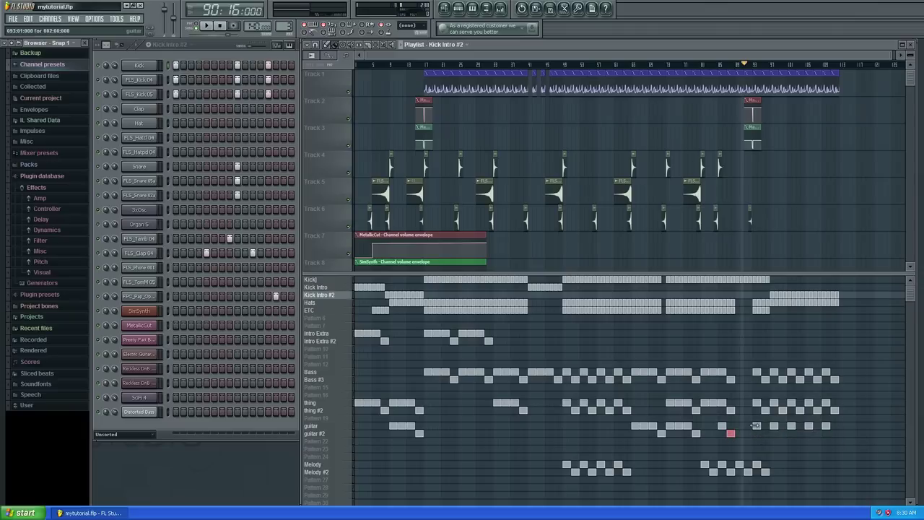
left_click_drag(755, 425, 843, 423)
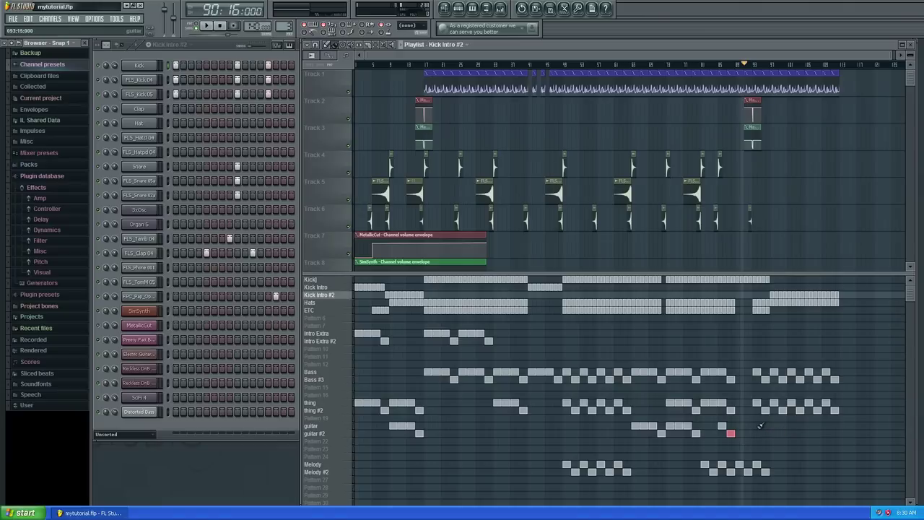
left_click_drag(758, 425, 791, 425)
left_click_drag(812, 426, 825, 426)
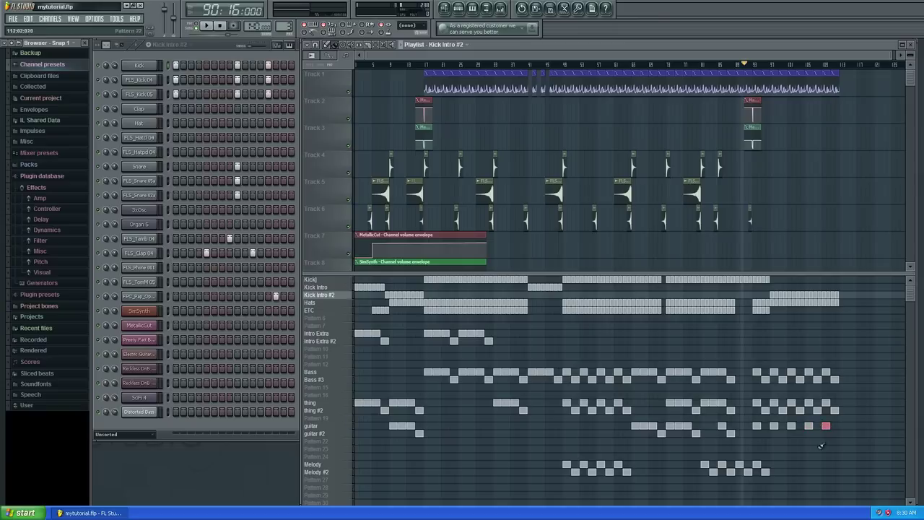
- Alternate two-bar Melody and Melody #2 clips from bar 97 to 113
left_click(774, 464)
left_click(791, 464)
left_click(800, 472)
left_click(808, 464)
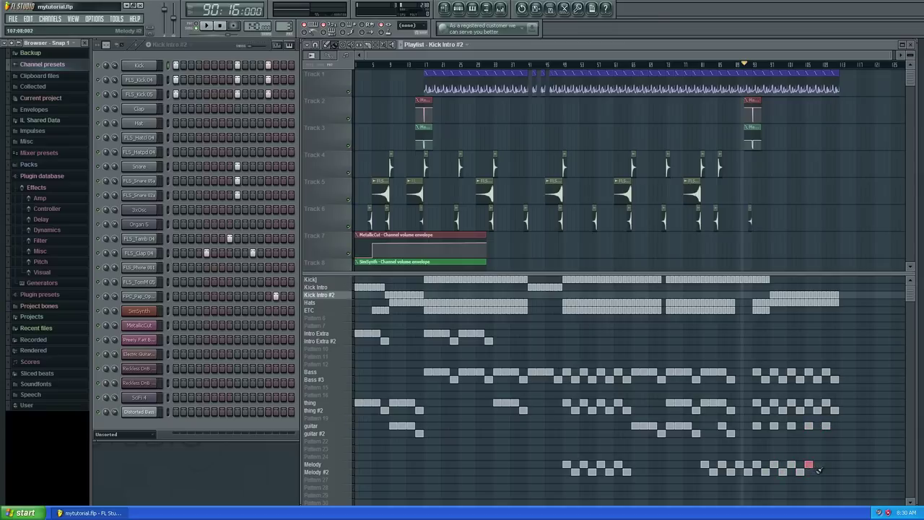
left_click(817, 471)
left_click(825, 464)
left_click(835, 471)
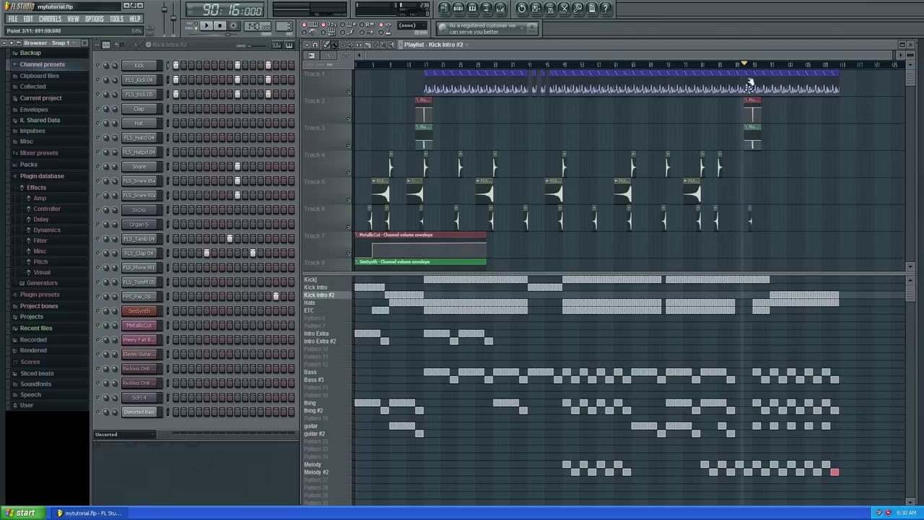
- Add FLS Crash 01b at bar 97 on Track 4, with FLS Crash 01a on Track 5 and 02b on Track 6 leading into it
left_click(719, 171)
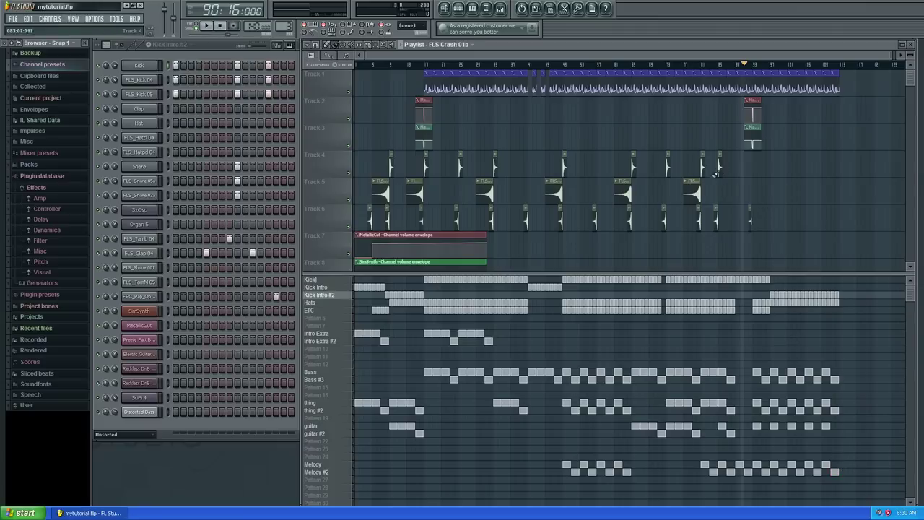
left_click(762, 189)
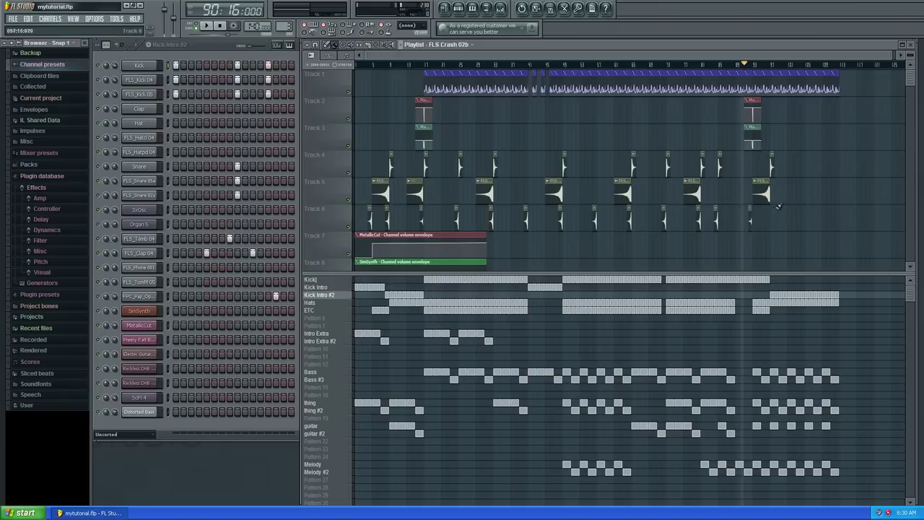
left_click(769, 210)
- Play back the section up to bar 113 and remove the Kick Intro #2 and Hats clips in bar 112
key("space")
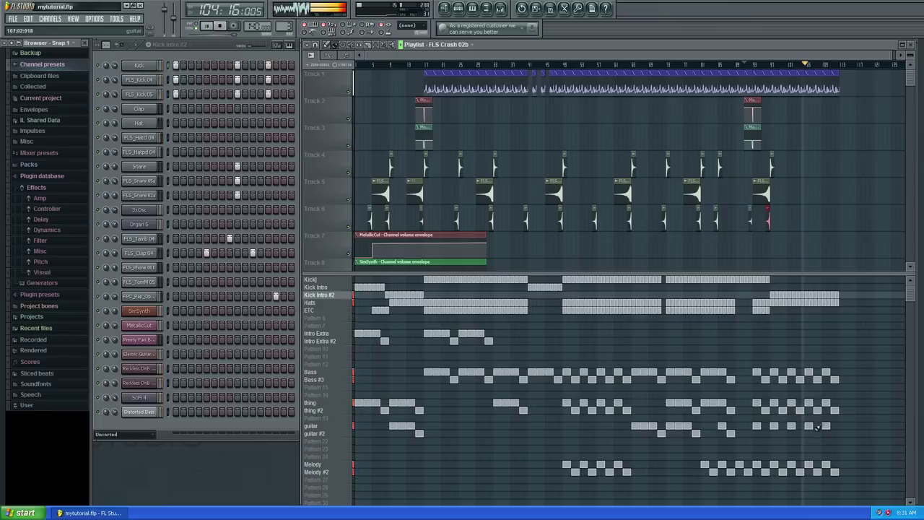
key("space")
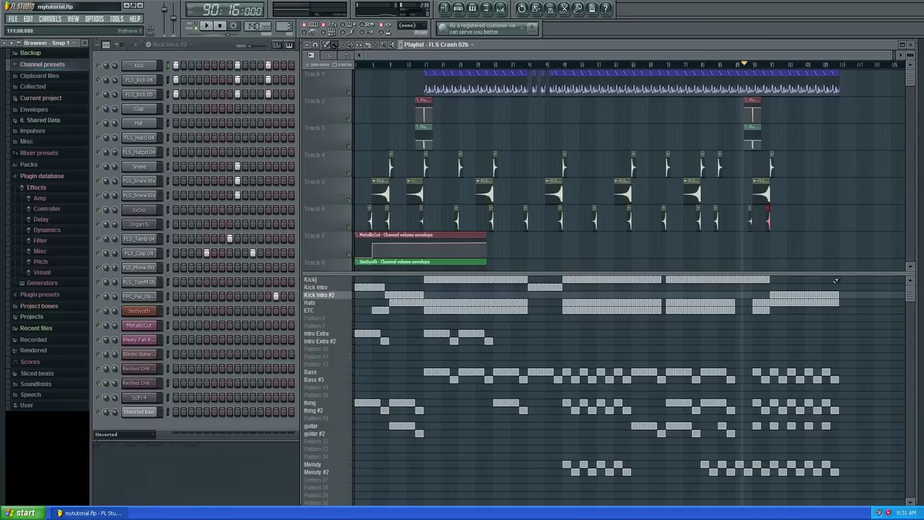
left_click(806, 64)
key("space")
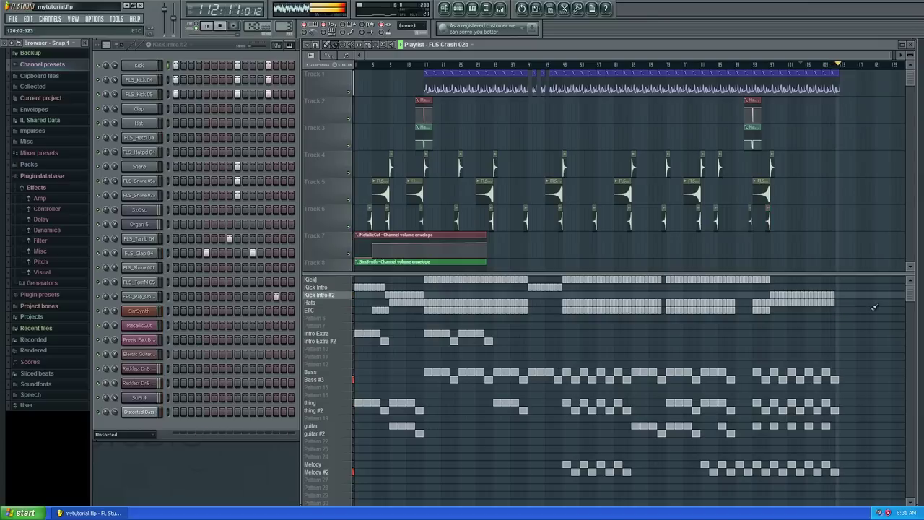
key("space")
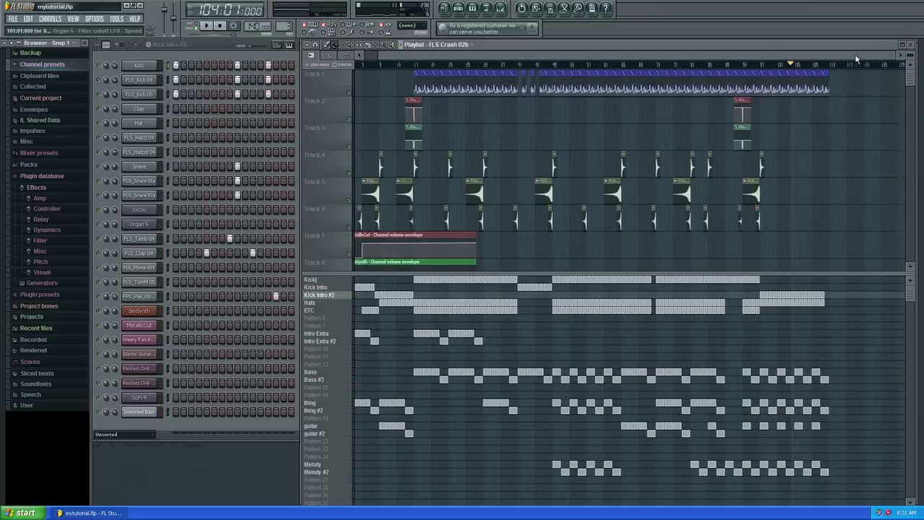
- Extend the Organ 5 filter cutoff LFO speed automation on Track 1 from bar 113 to 129
scroll(779, 76, "down", 5)
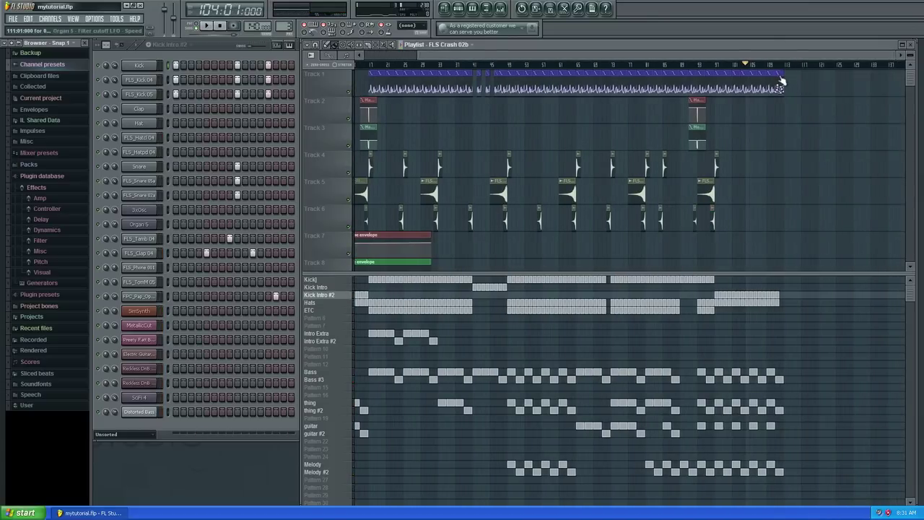
left_click(780, 76)
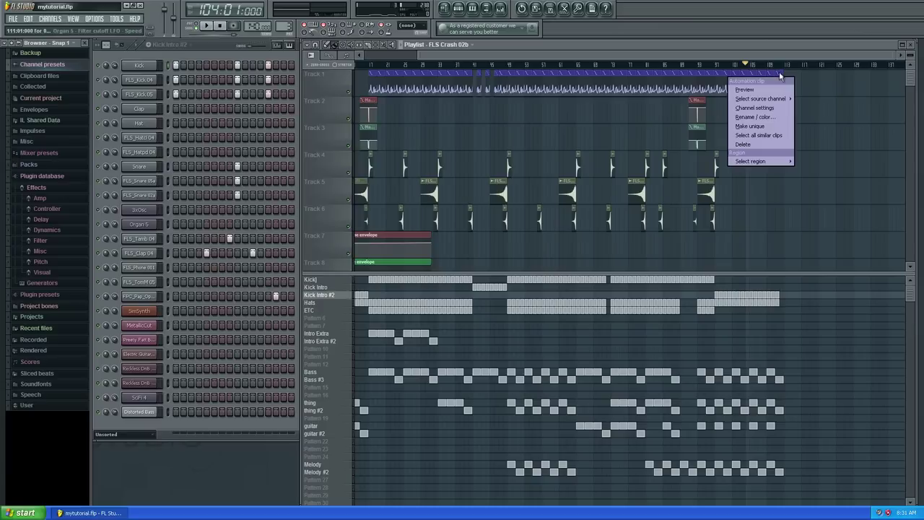
left_click(779, 74)
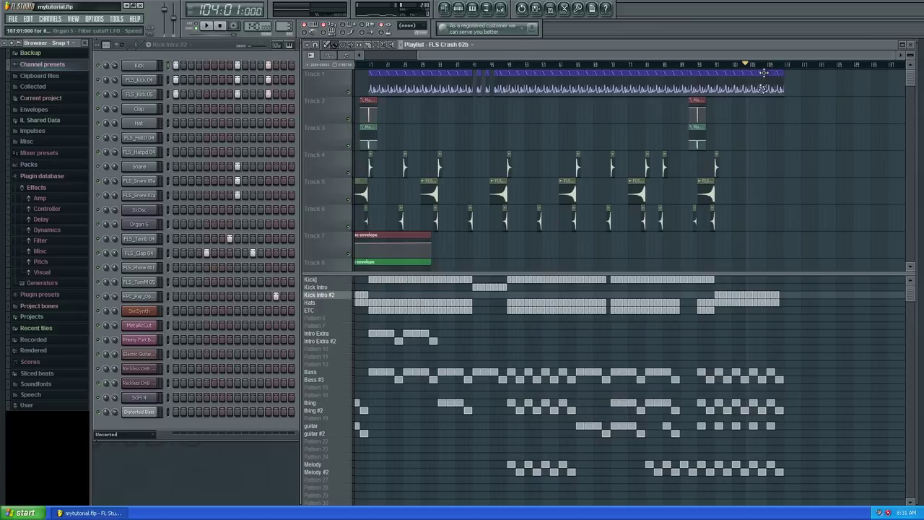
left_click(763, 73)
left_click_drag(789, 73, 848, 73)
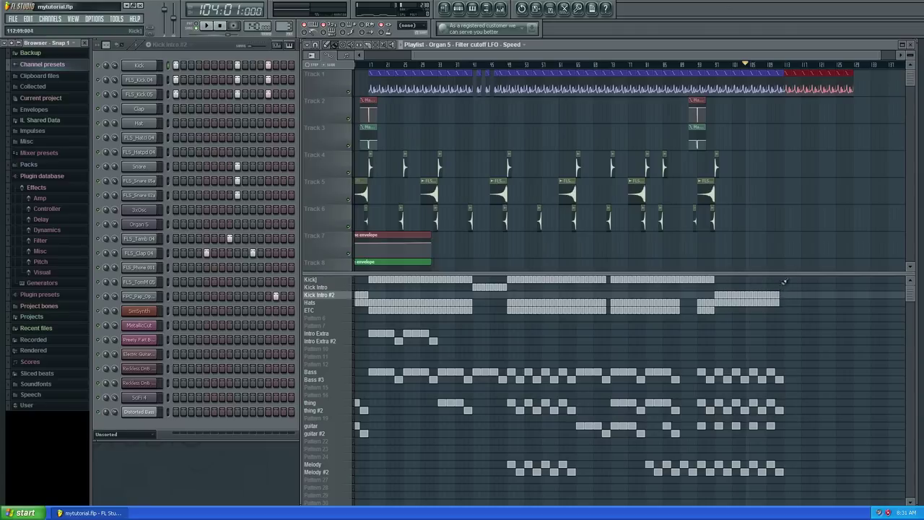
- Fill bars 113 to 129 with Kick, Kick Intro #2 and Hats, and alternate six-bar Bass with two-bar Bass #3 runs
left_click_drag(789, 278, 854, 278)
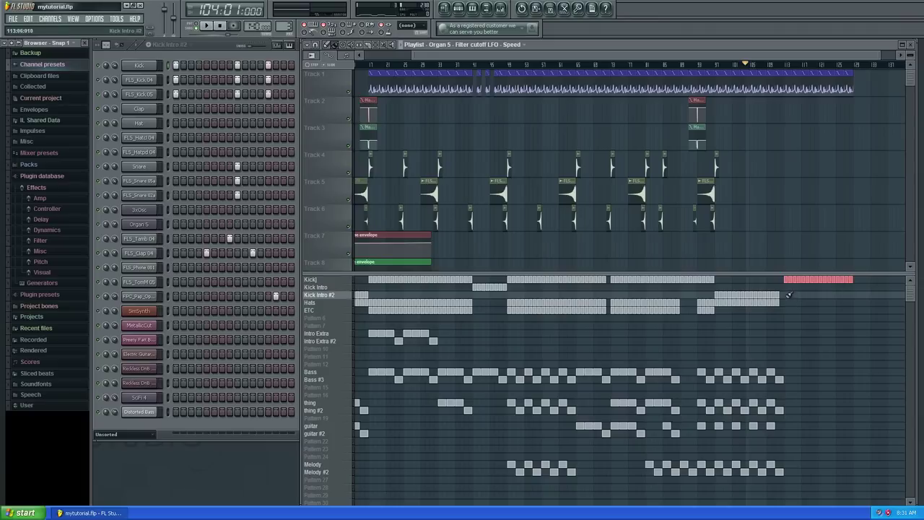
mouse_move(788, 294)
left_mouse_down()
mouse_move(853, 294)
mouse_move(800, 302)
mouse_move(853, 302)
left_mouse_up()
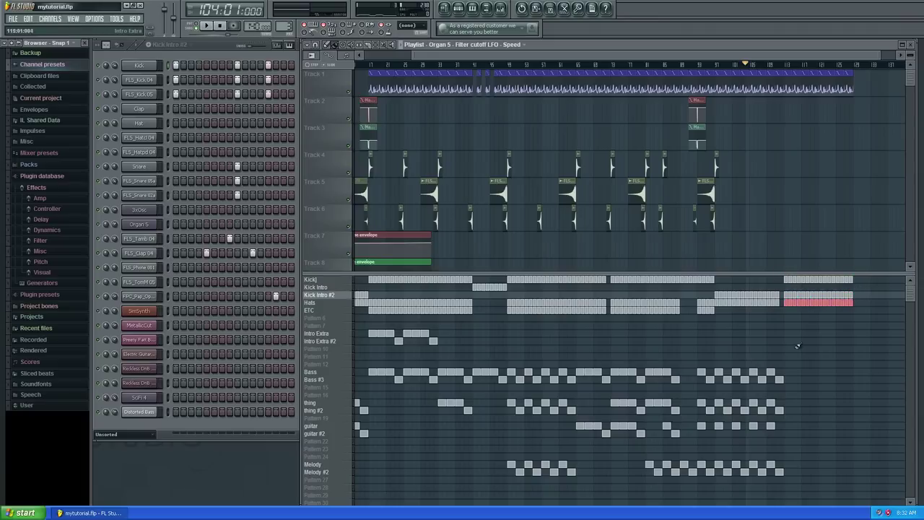
left_click_drag(788, 372, 845, 373)
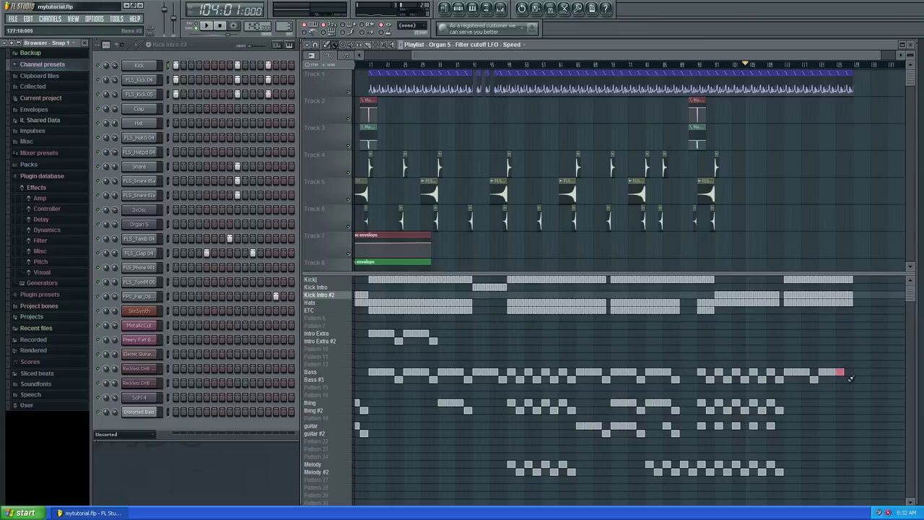
left_click(848, 378)
- Alternate six-bar thing runs with two-bar thing #2 clips from bar 113 to 129
left_click(788, 402)
left_click(814, 410)
left_click_drag(827, 403, 844, 403)
right_click(843, 402)
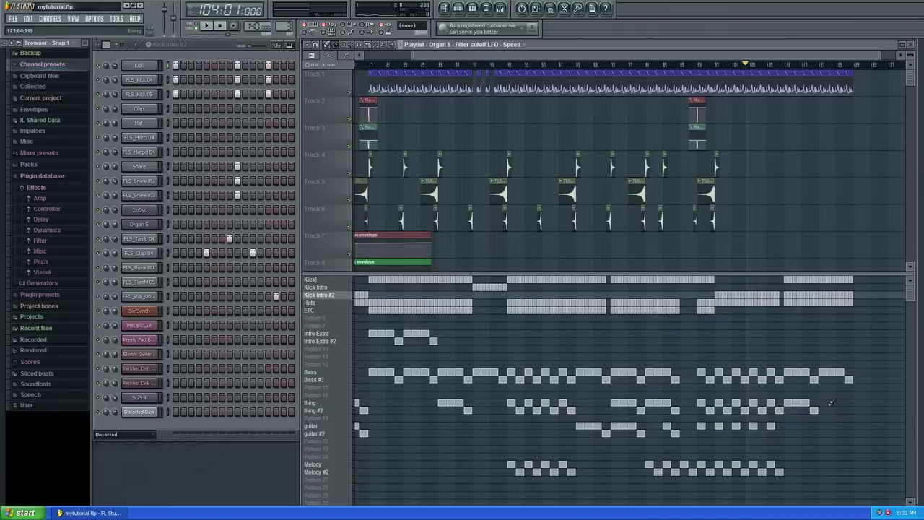
left_click(849, 410)
- Alternate six-bar Melody runs with two-bar Melody #2 clips from bar 113 to 129
left_click_drag(792, 464, 818, 476)
left_click_drag(824, 464, 834, 463)
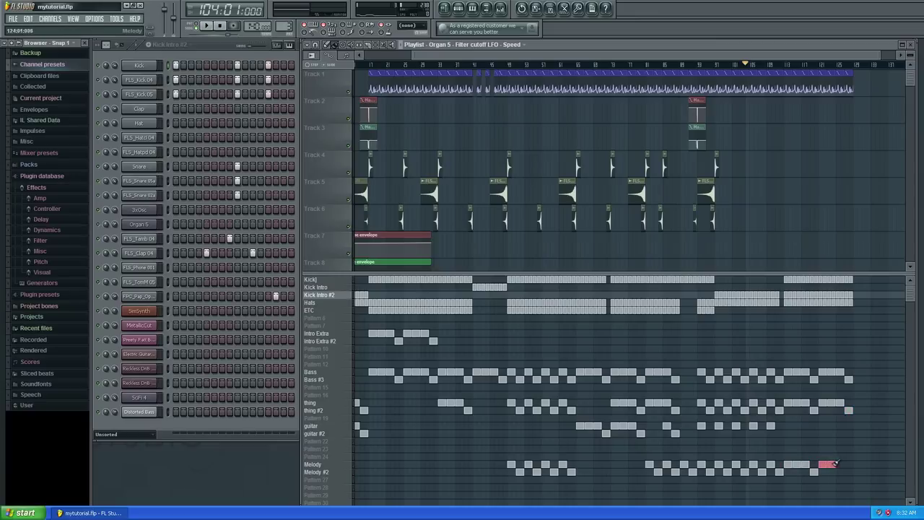
left_click(848, 472)
- During playback, add FLS Crash 01a on Track 5 and 02b on Track 6 leading into bar 113, and FLS Crash 01b at bar 113 on Track 4
key("space")
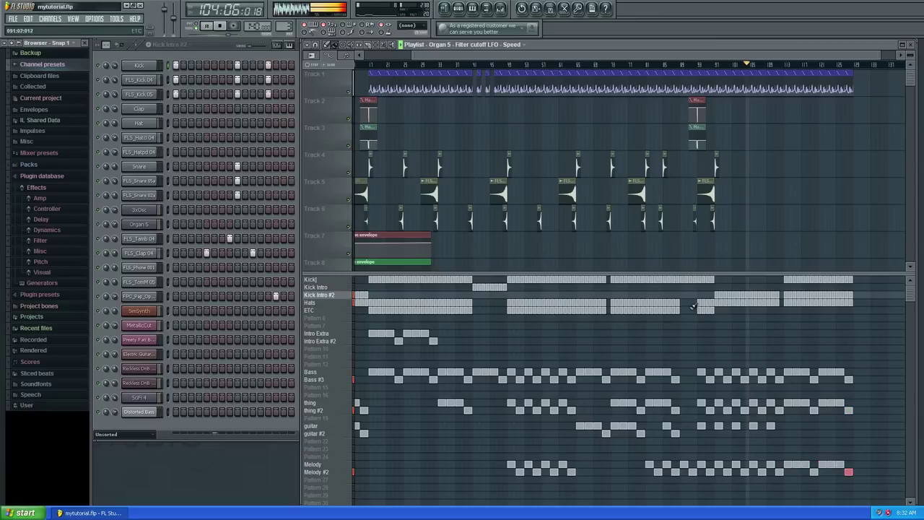
left_click(709, 189)
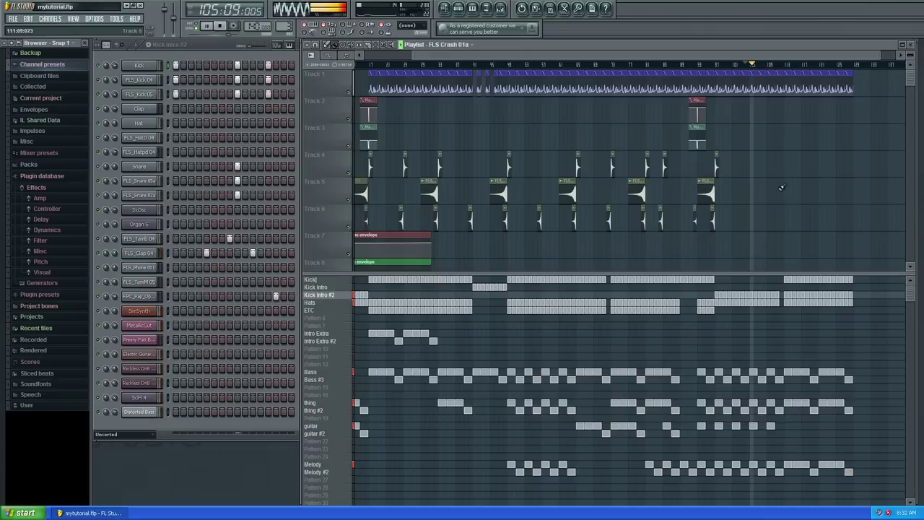
left_click(774, 188)
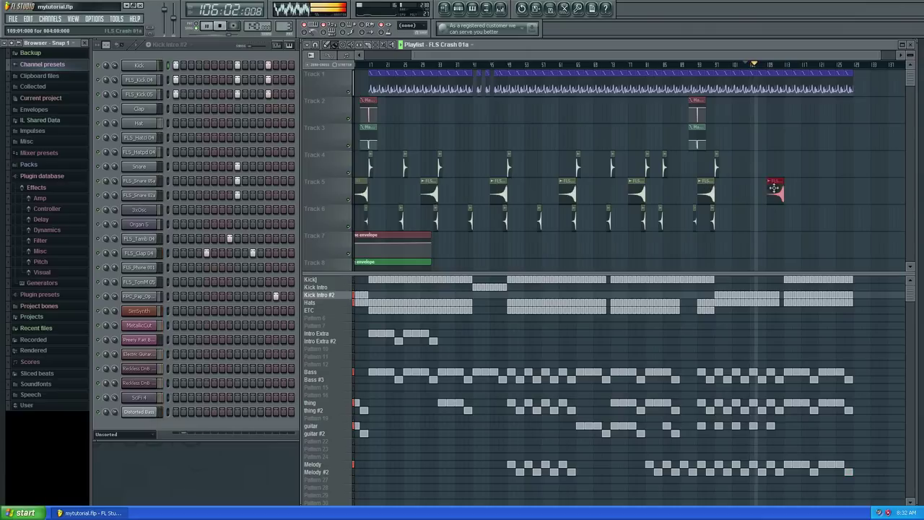
left_click(717, 165)
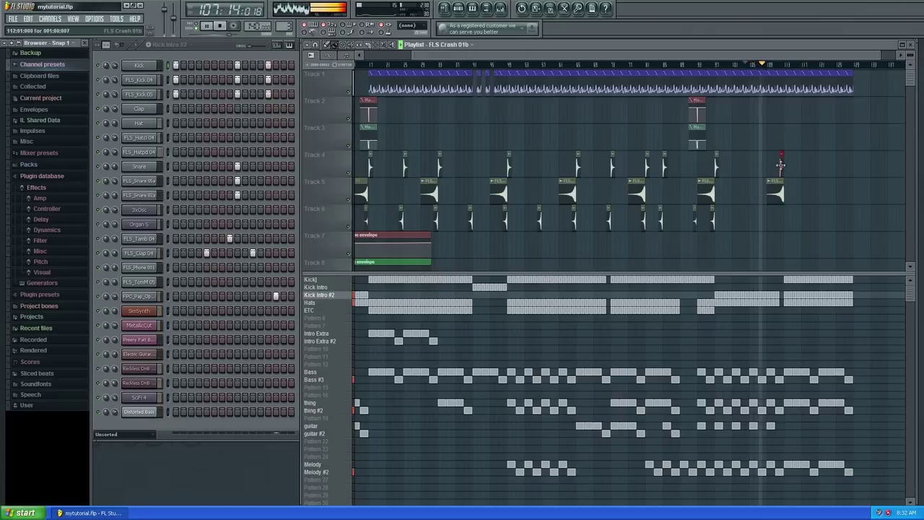
left_click_drag(781, 166, 786, 166)
left_click(711, 218)
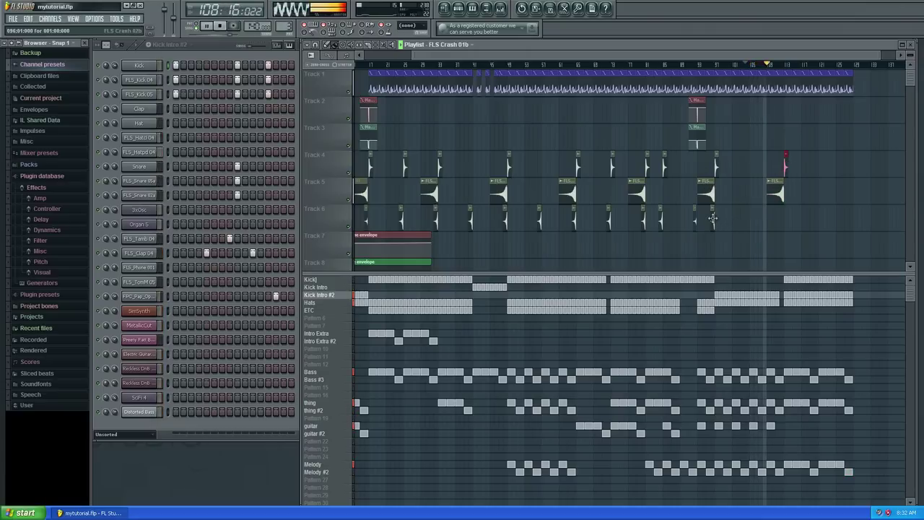
left_click(781, 216)
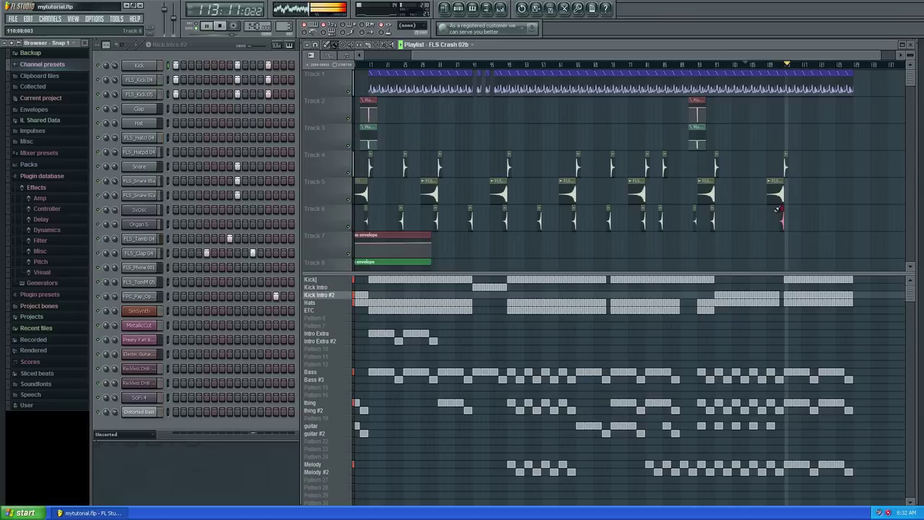
- Replace Kick Intro #2 with ETC from bar 113 to 129, and add FLS Crash 02b at bar 120 and 01b at bar 121
mouse_move(809, 295)
left_mouse_down()
mouse_move(786, 295)
mouse_move(856, 298)
left_mouse_up()
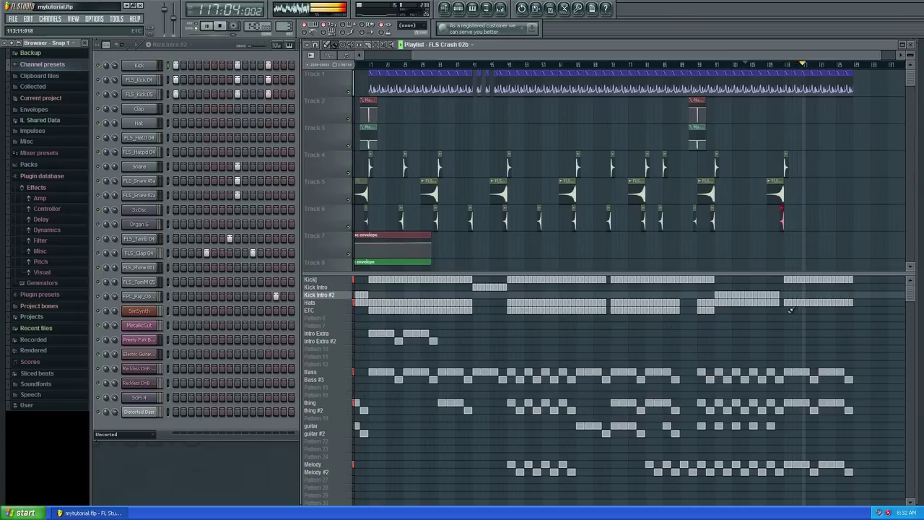
left_click_drag(790, 311, 853, 309)
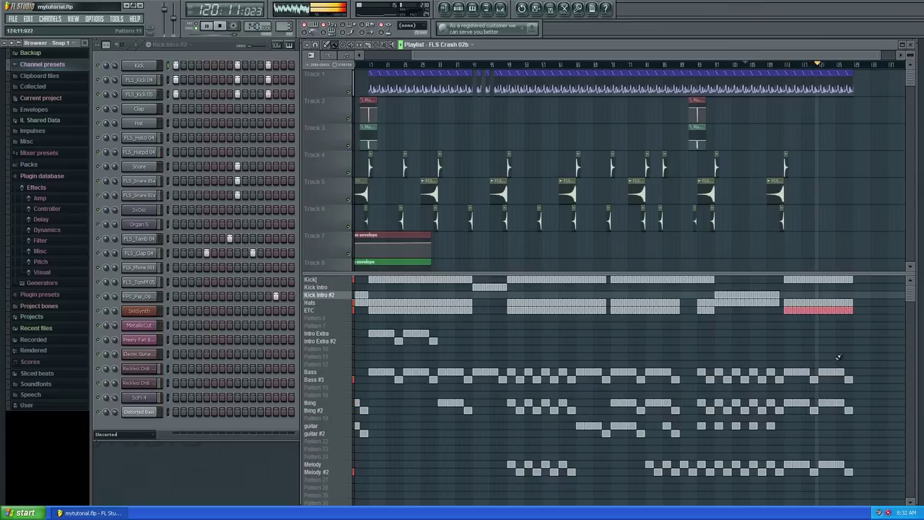
left_click(820, 215)
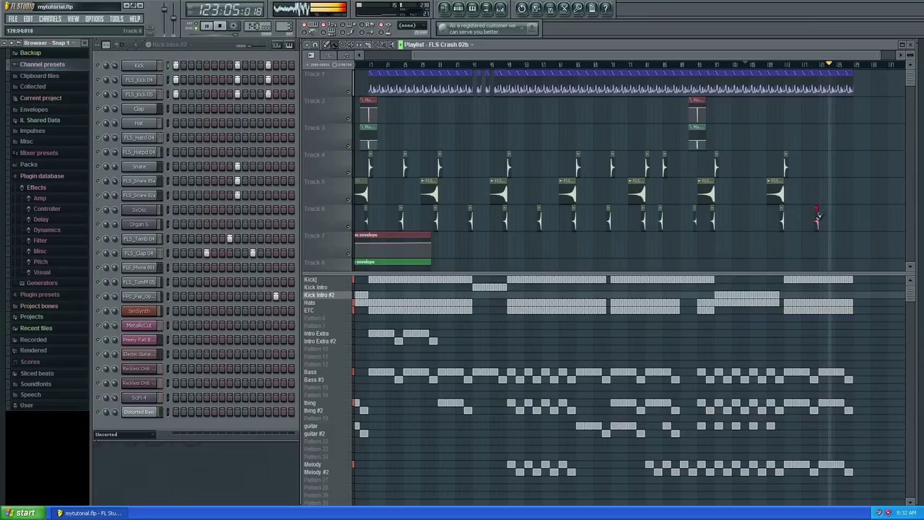
left_click(825, 164)
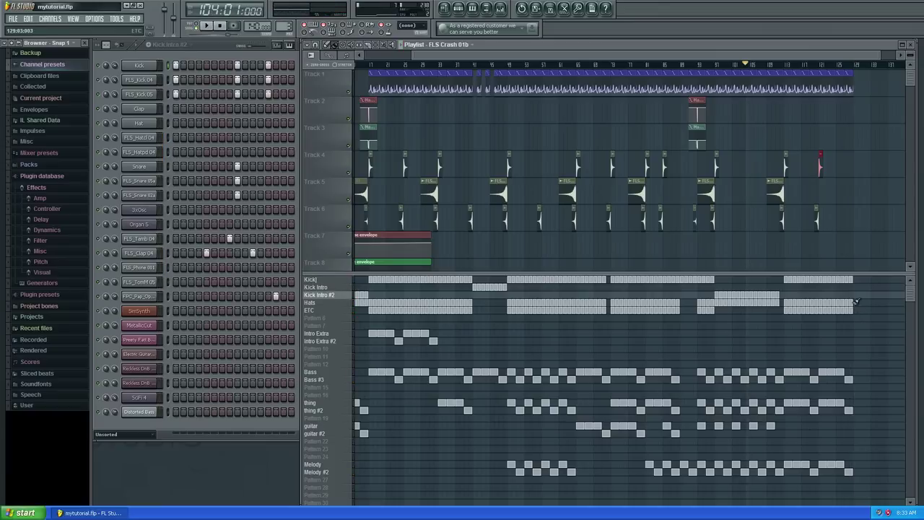
left_click_drag(879, 54, 897, 58)
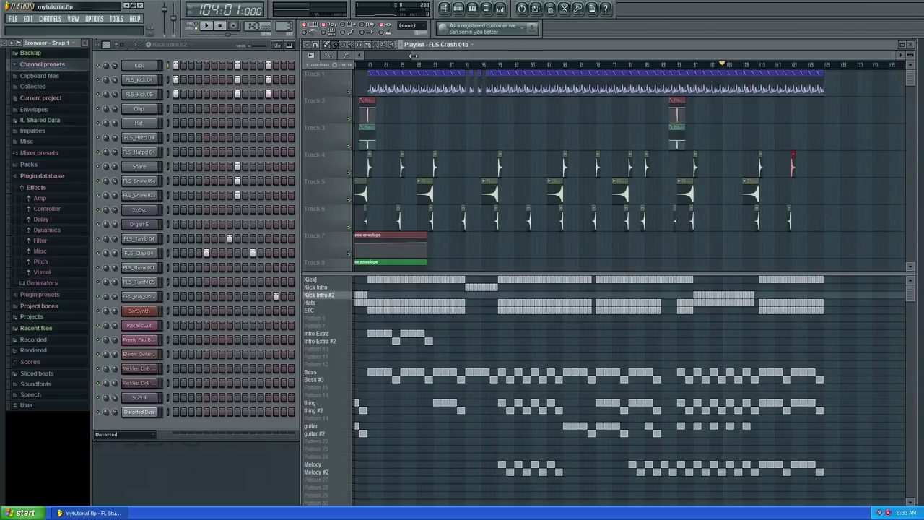
left_click_drag(414, 56, 362, 56)
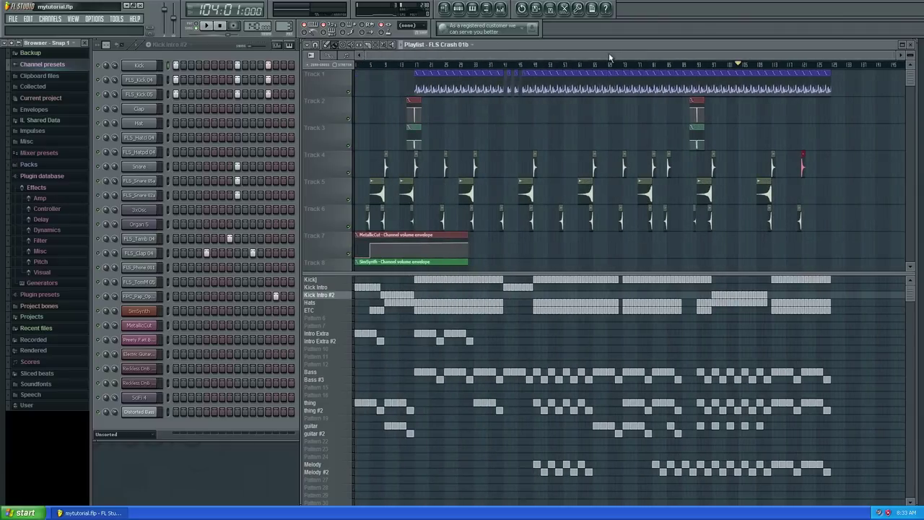
left_click_drag(608, 57, 667, 58)
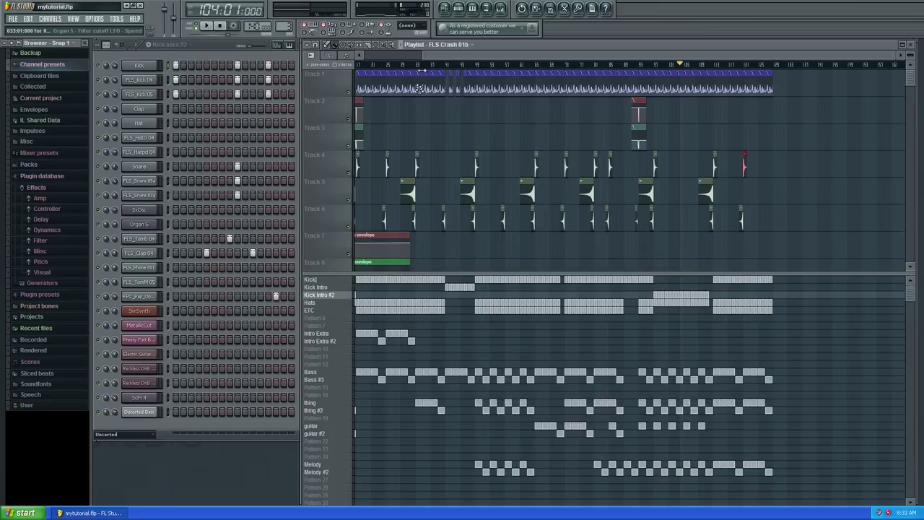
left_click_drag(423, 55, 351, 55)
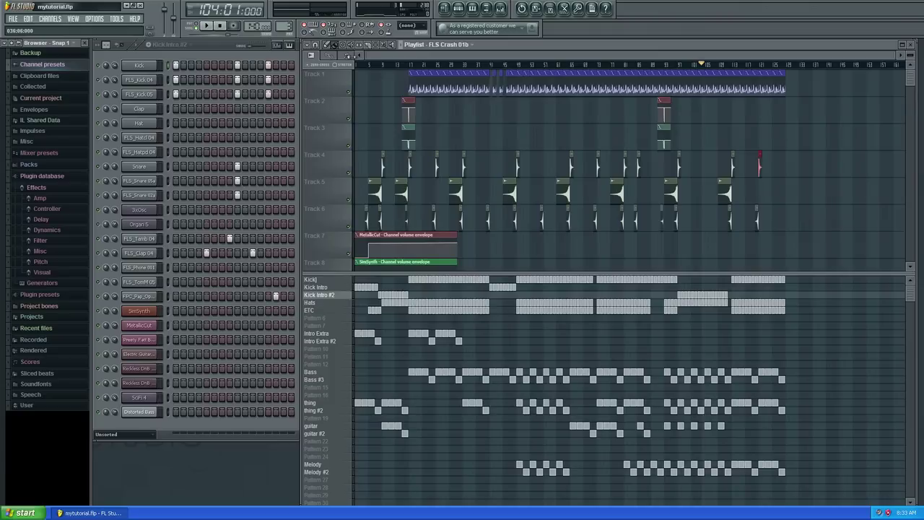